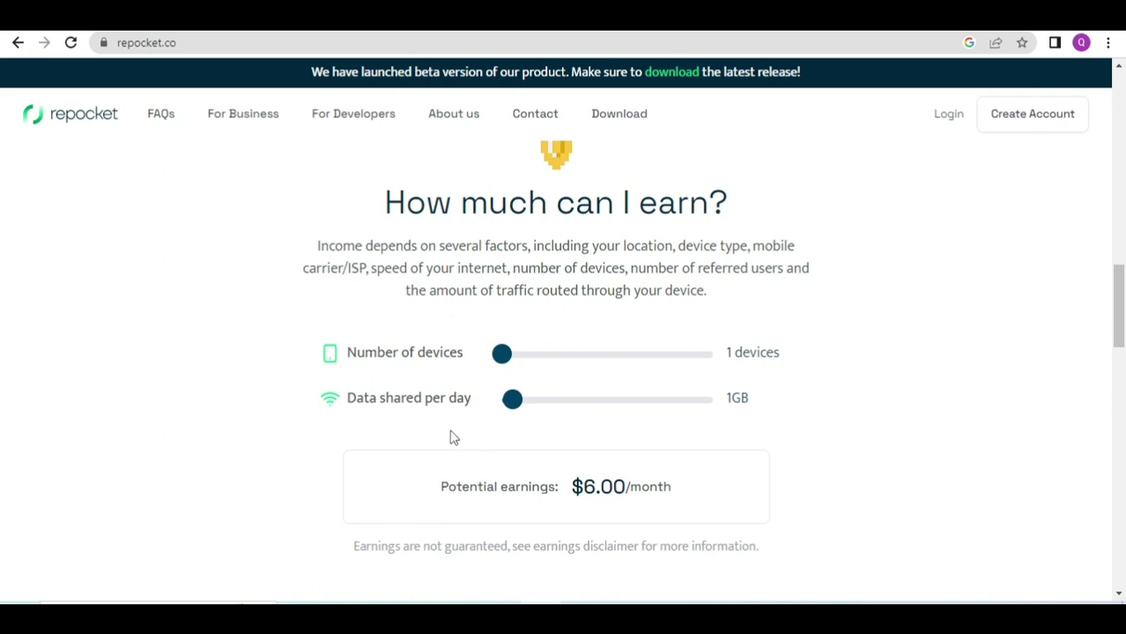
Set the number of devices to 3 in the earnings calculator and look over the sharing and referral sections above it.
{"action": "left_click", "coordinate": [548, 354]}
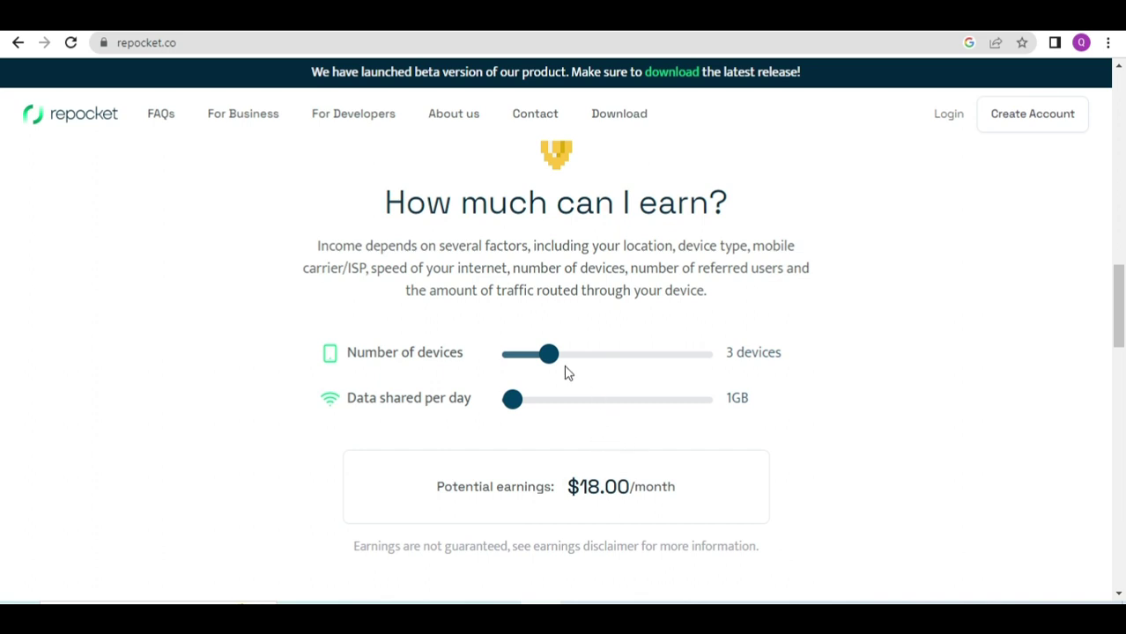
{"action": "scroll", "coordinate": [564, 366], "scroll_direction": "up", "scroll_amount": 4}
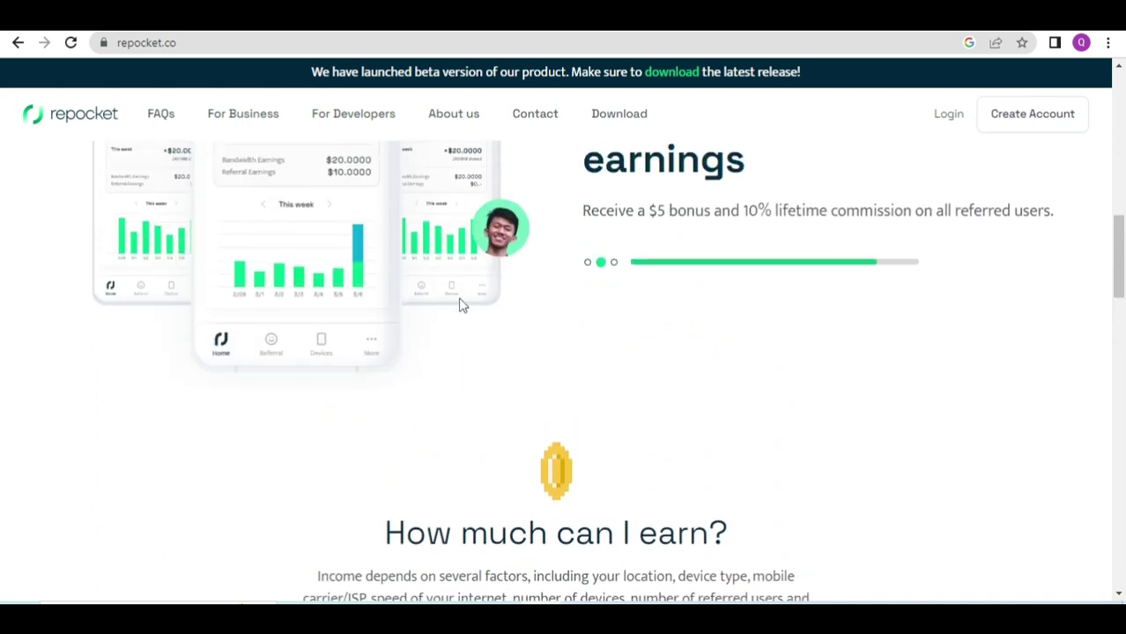
{"action": "scroll", "coordinate": [460, 300], "scroll_direction": "up", "scroll_amount": 1}
{"action": "scroll", "coordinate": [462, 304], "scroll_direction": "down", "scroll_amount": 3}
{"action": "scroll", "coordinate": [463, 308], "scroll_direction": "up", "scroll_amount": 2}
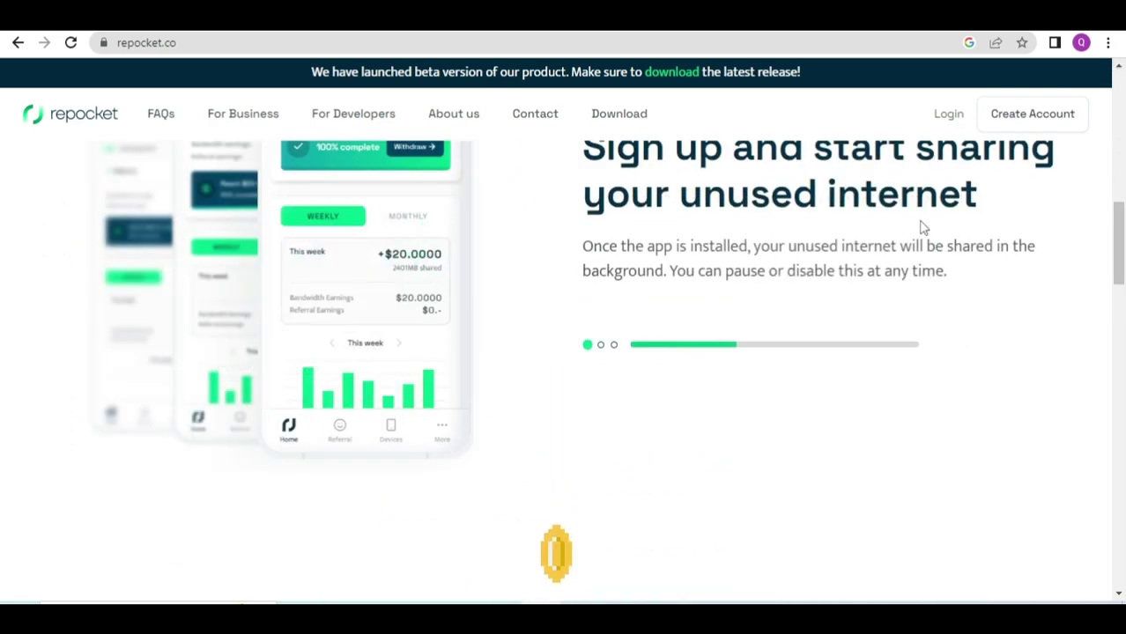
Switch to the Repocket verification e-mail in Gmail and dismiss the desktop notification prompt.
{"action": "left_click", "coordinate": [1009, 128]}
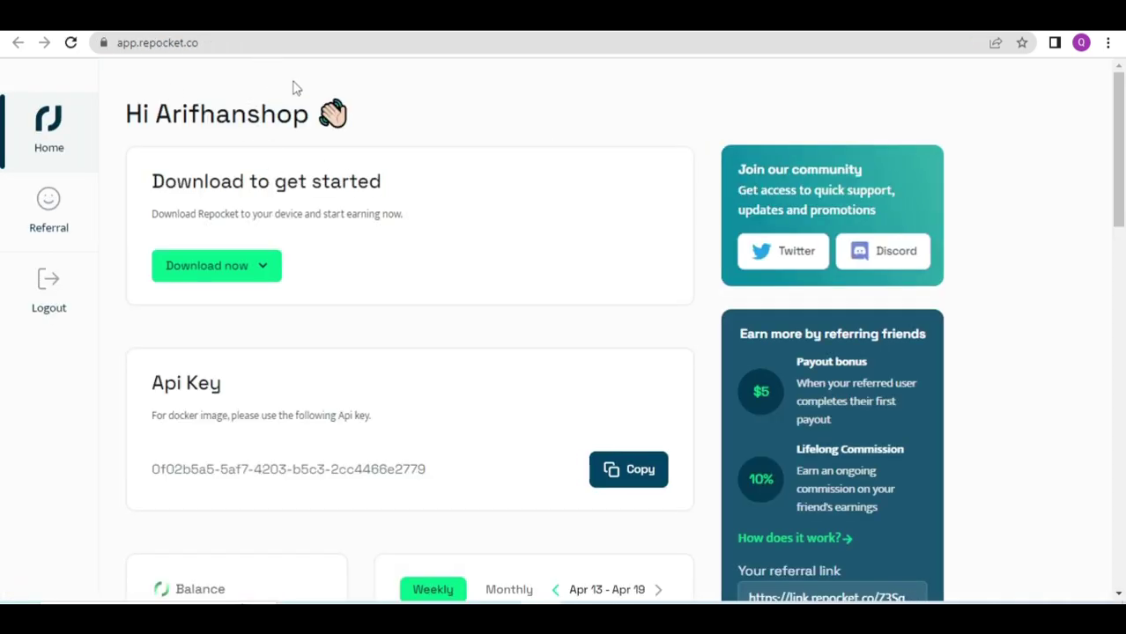
{"action": "left_click", "coordinate": [141, 28]}
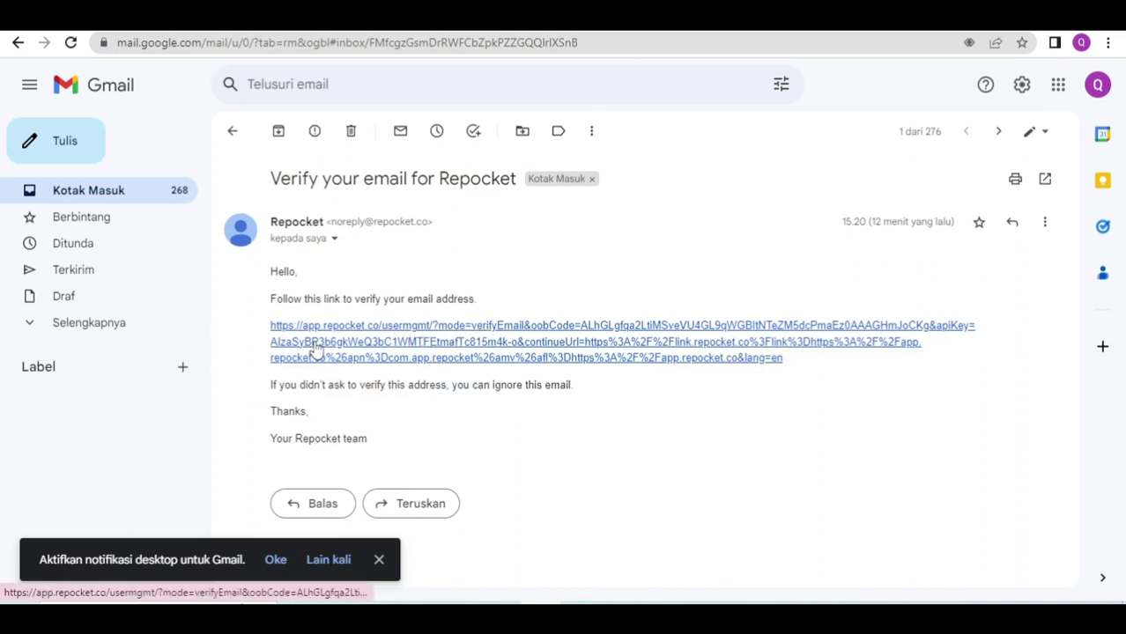
{"action": "left_click", "coordinate": [378, 560]}
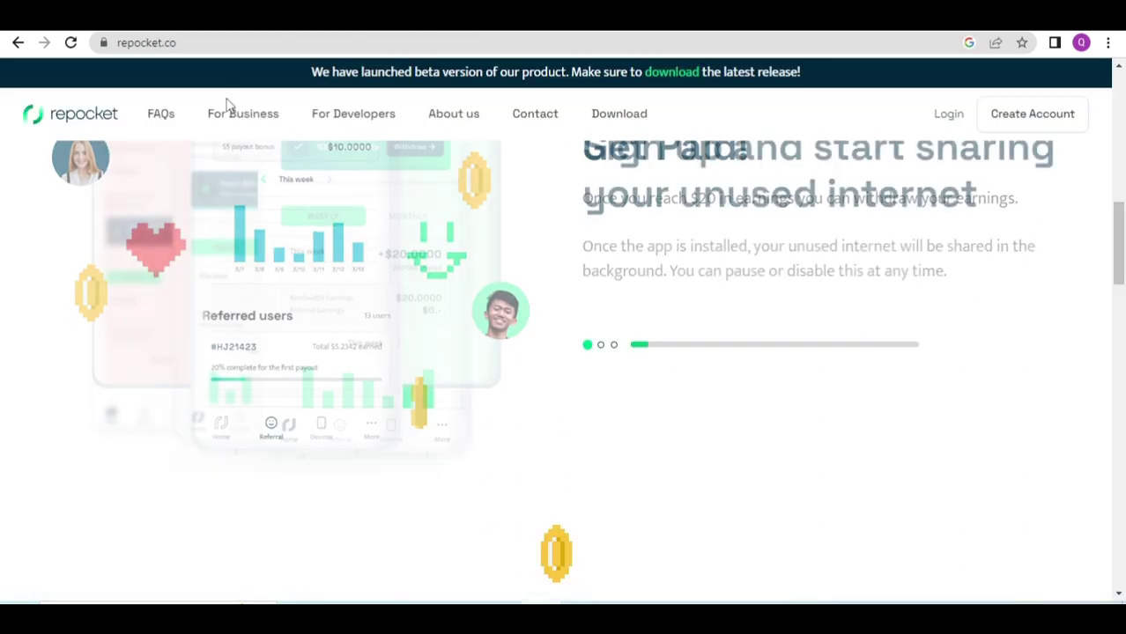
Return to the repocket.co home page and examine its headline and account creation section.
{"action": "scroll", "coordinate": [417, 275], "scroll_direction": "up", "scroll_amount": 4}
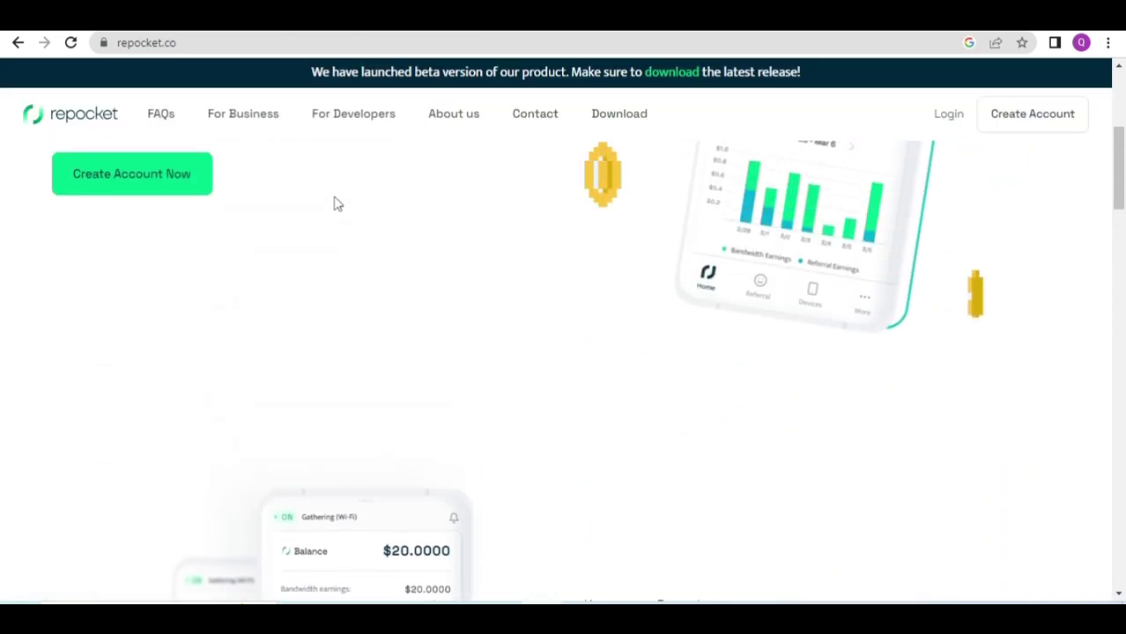
{"action": "scroll", "coordinate": [474, 248], "scroll_direction": "up", "scroll_amount": 2}
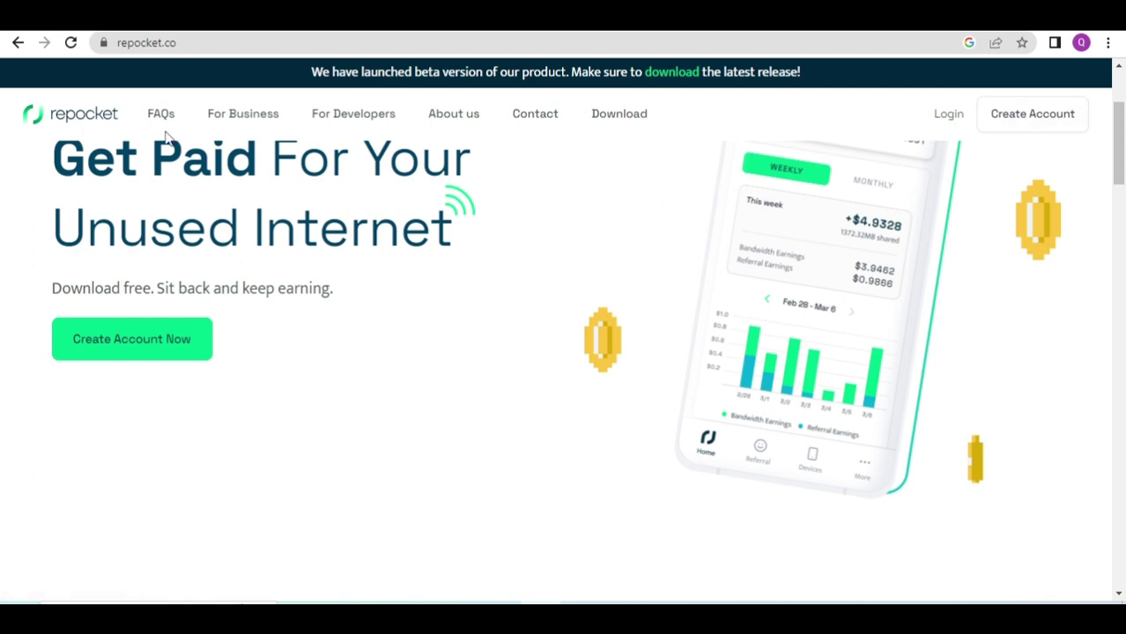
{"action": "scroll", "coordinate": [385, 253], "scroll_direction": "down", "scroll_amount": 1}
{"action": "scroll", "coordinate": [617, 193], "scroll_direction": "up", "scroll_amount": 1}
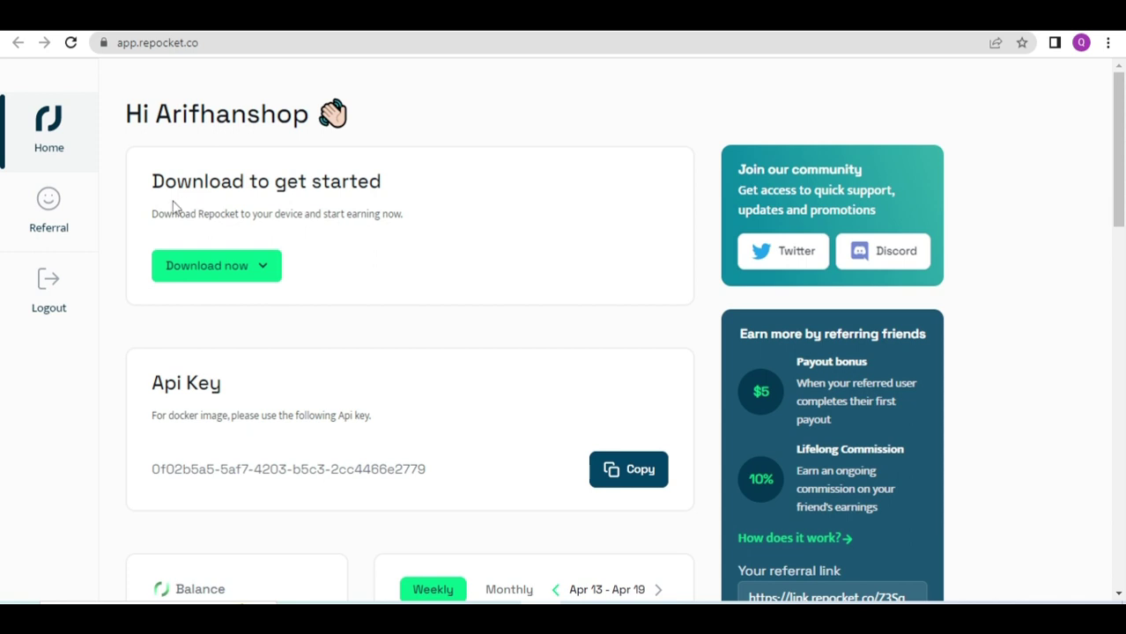
Switch to the Repocket dashboard, view the platforms available for download, and close the list.
{"action": "scroll", "coordinate": [443, 288], "scroll_direction": "down", "scroll_amount": 1}
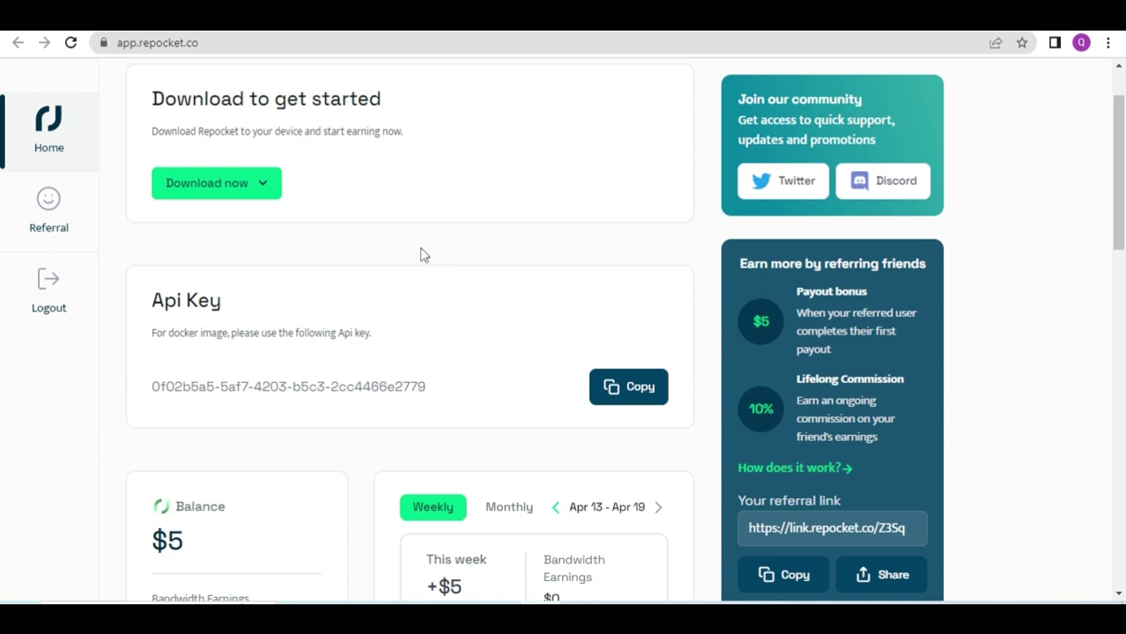
{"action": "left_click", "coordinate": [272, 188]}
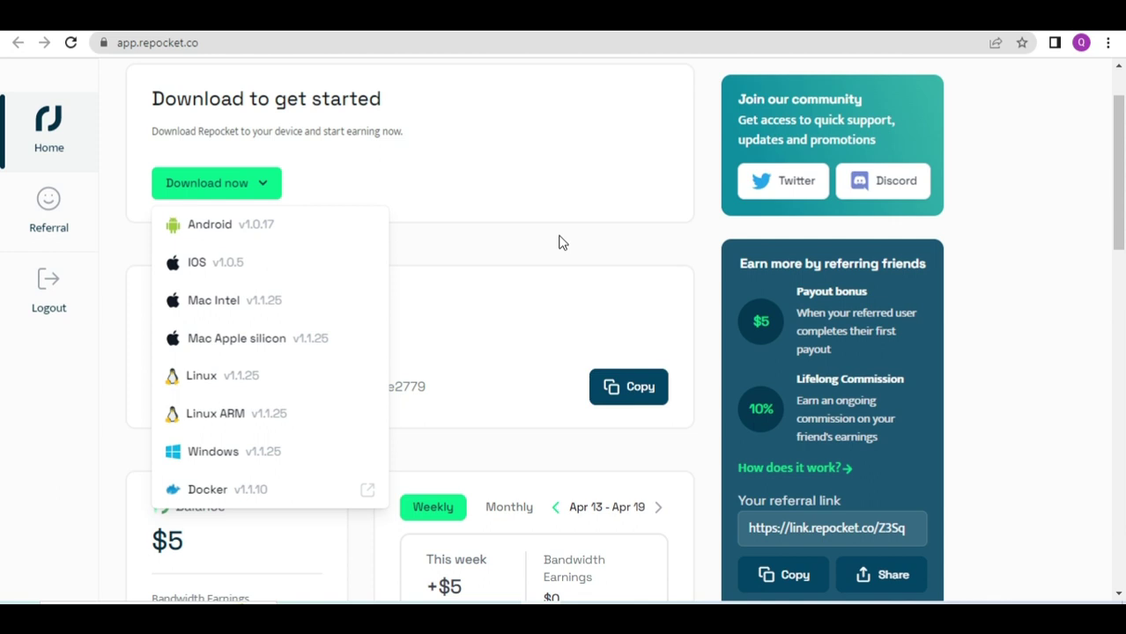
{"action": "left_click", "coordinate": [495, 251]}
{"action": "scroll", "coordinate": [571, 246], "scroll_direction": "down", "scroll_amount": 1}
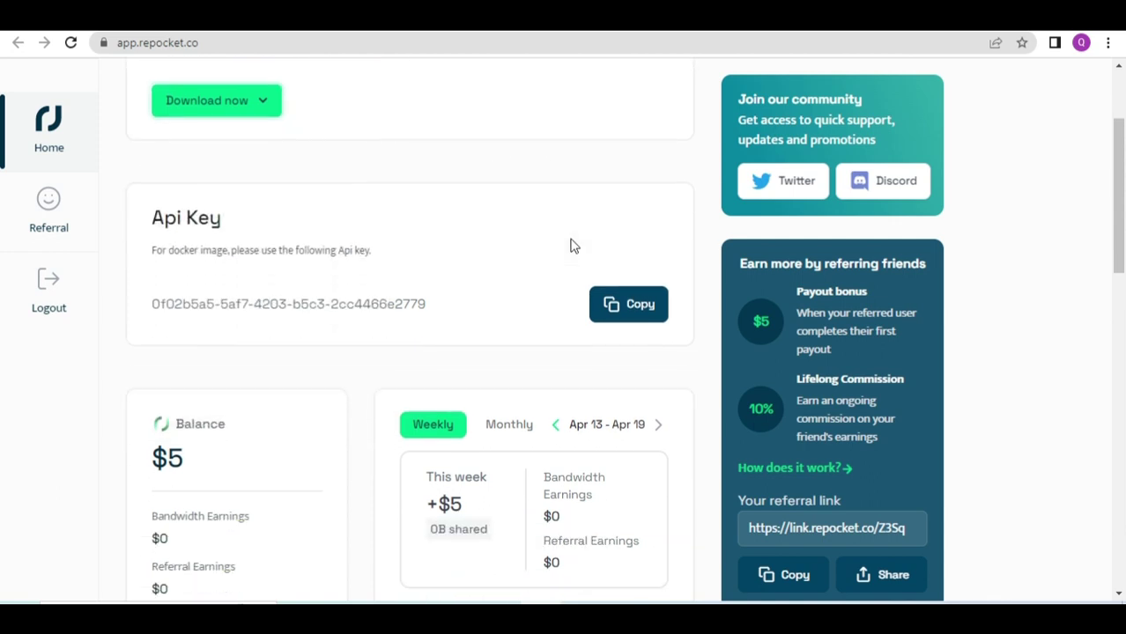
Compare the dashboard's Referral and Home sections, ending on the Referral section.
{"action": "left_click", "coordinate": [48, 238]}
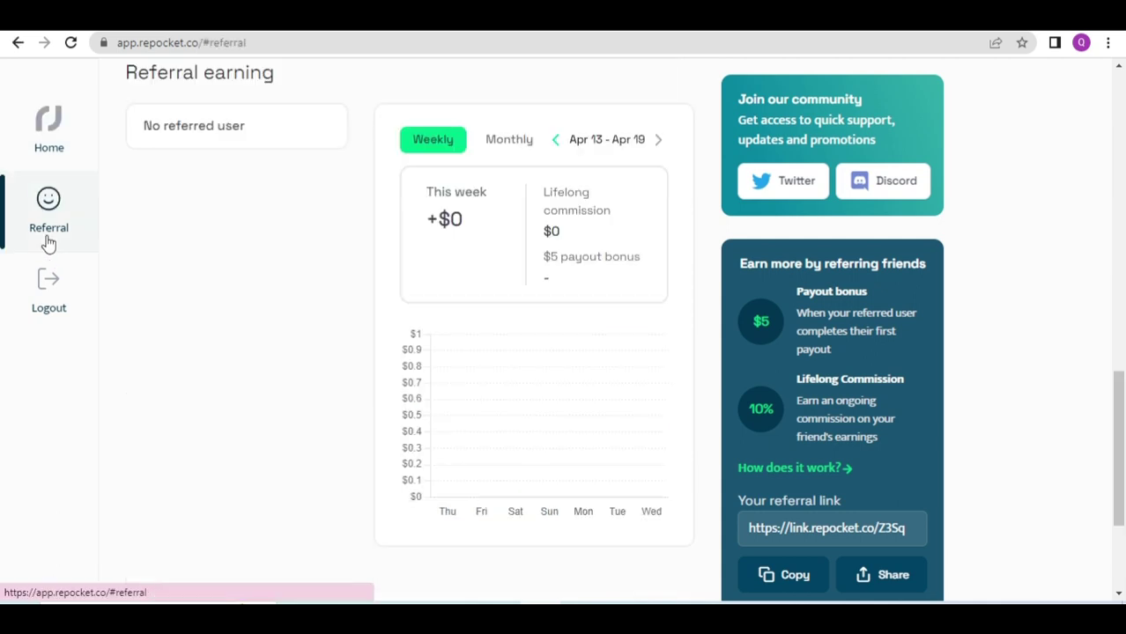
{"action": "left_click", "coordinate": [78, 151]}
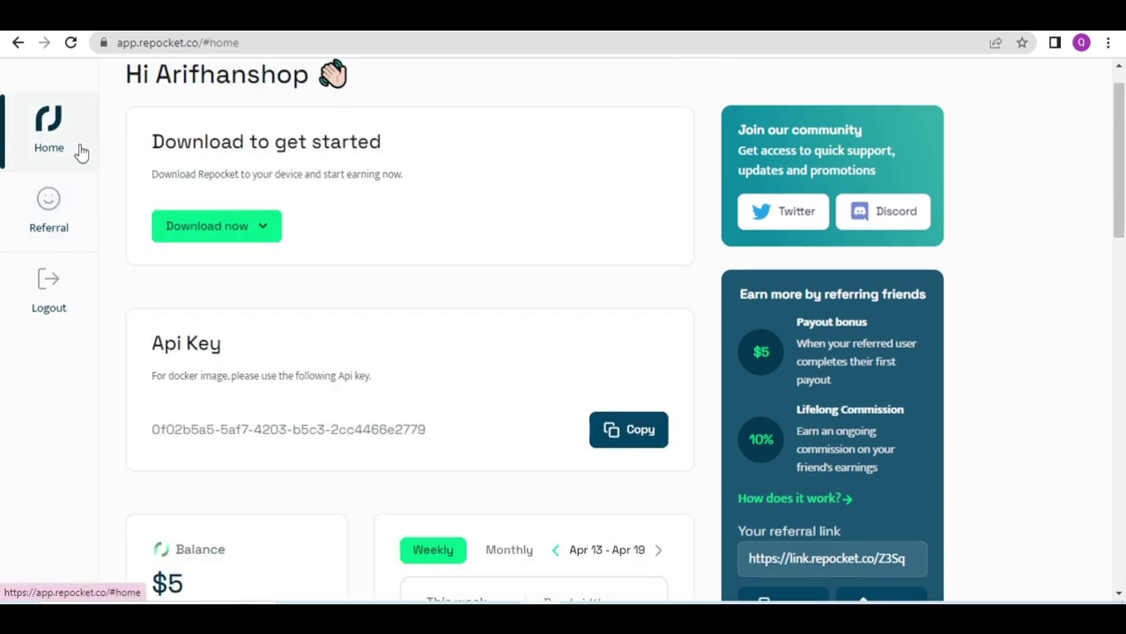
{"action": "left_click", "coordinate": [56, 193]}
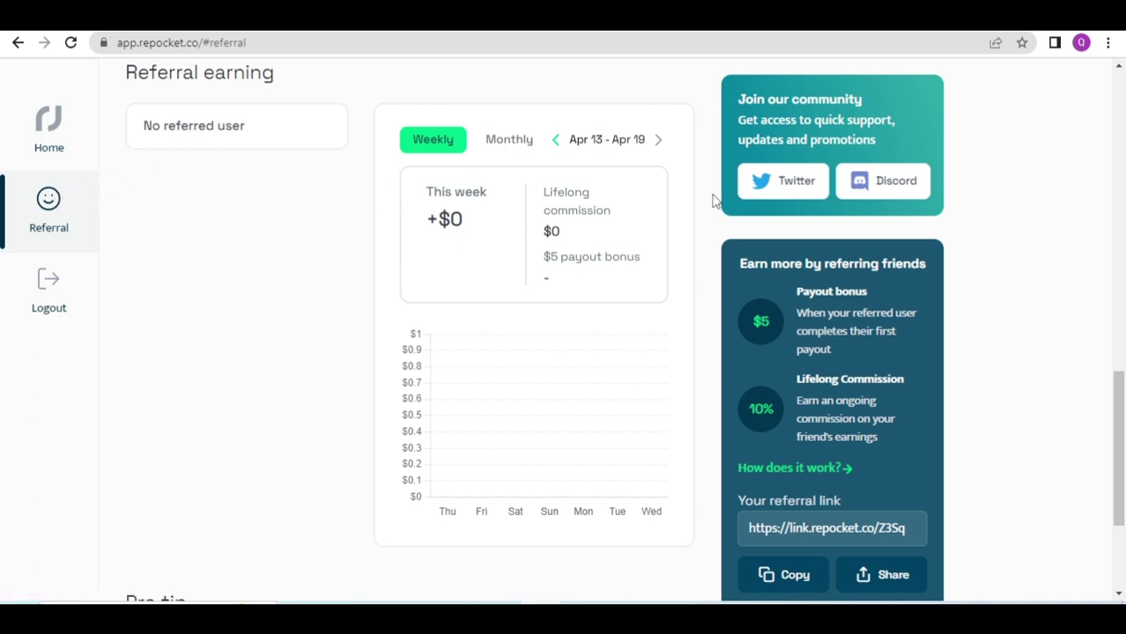
Examine the referral bonus and link panel, the referral earnings chart and the Pro tip.
{"action": "scroll", "coordinate": [786, 288], "scroll_direction": "down", "scroll_amount": 1}
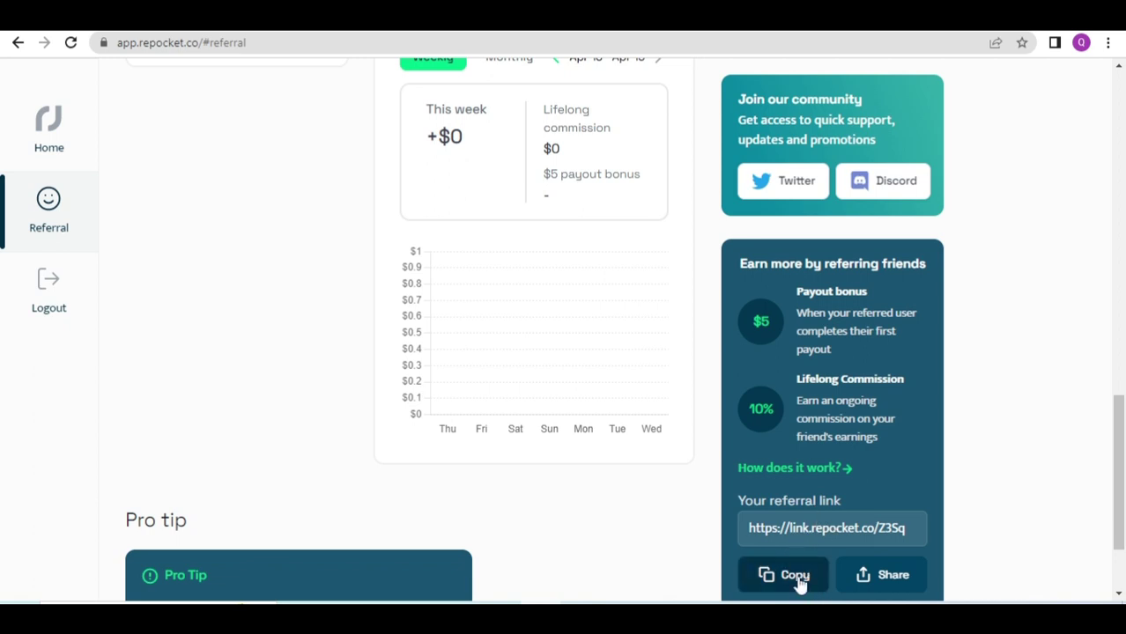
{"action": "left_click_drag", "start_coordinate": [806, 238], "coordinate": [955, 423]}
{"action": "left_click", "coordinate": [1058, 309]}
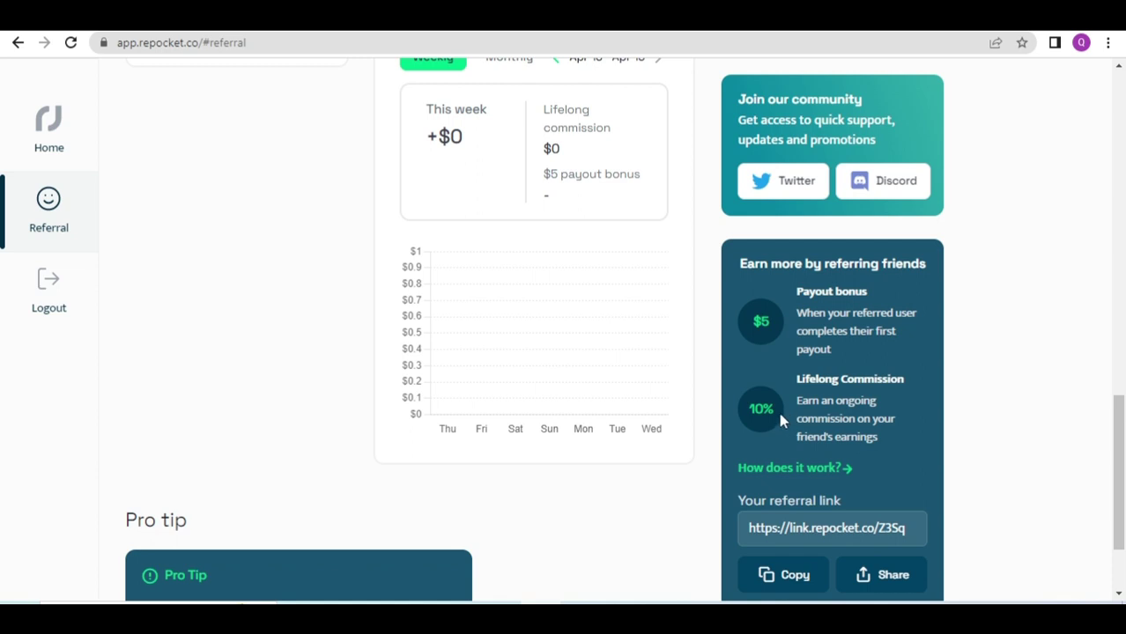
{"action": "scroll", "coordinate": [780, 419], "scroll_direction": "down", "scroll_amount": 3}
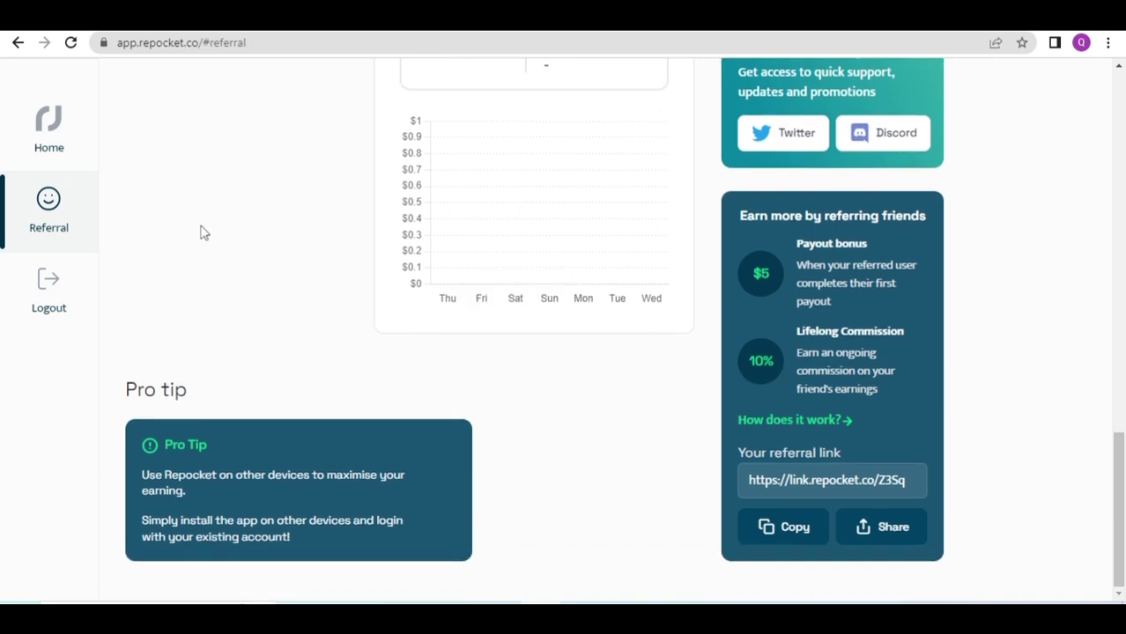
{"action": "scroll", "coordinate": [205, 232], "scroll_direction": "up", "scroll_amount": 2}
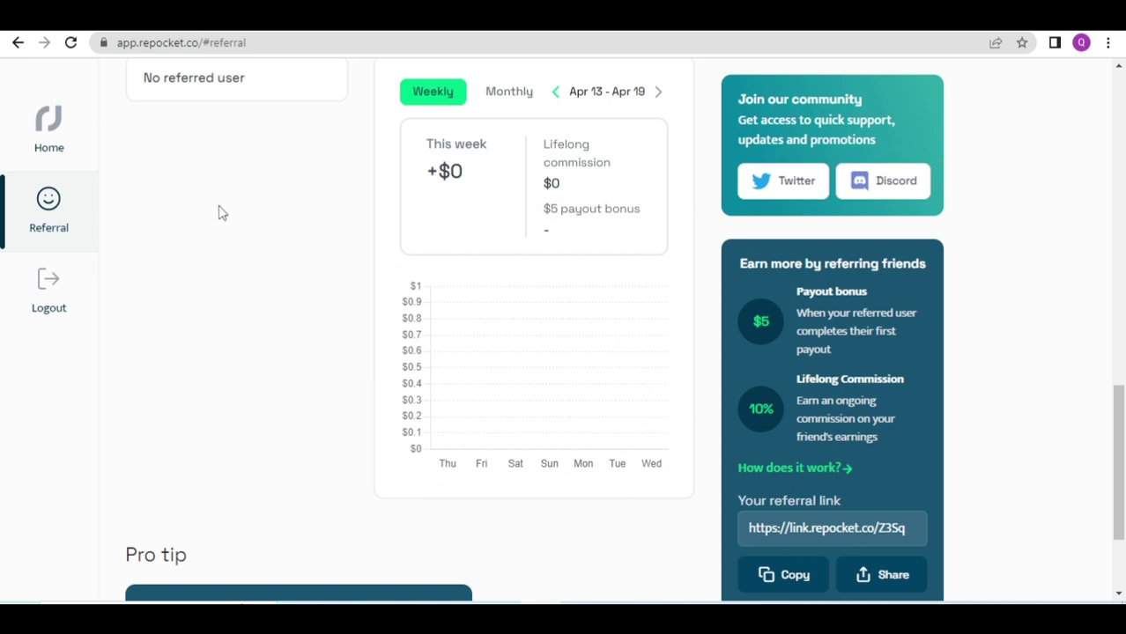
{"action": "scroll", "coordinate": [218, 211], "scroll_direction": "down", "scroll_amount": 2}
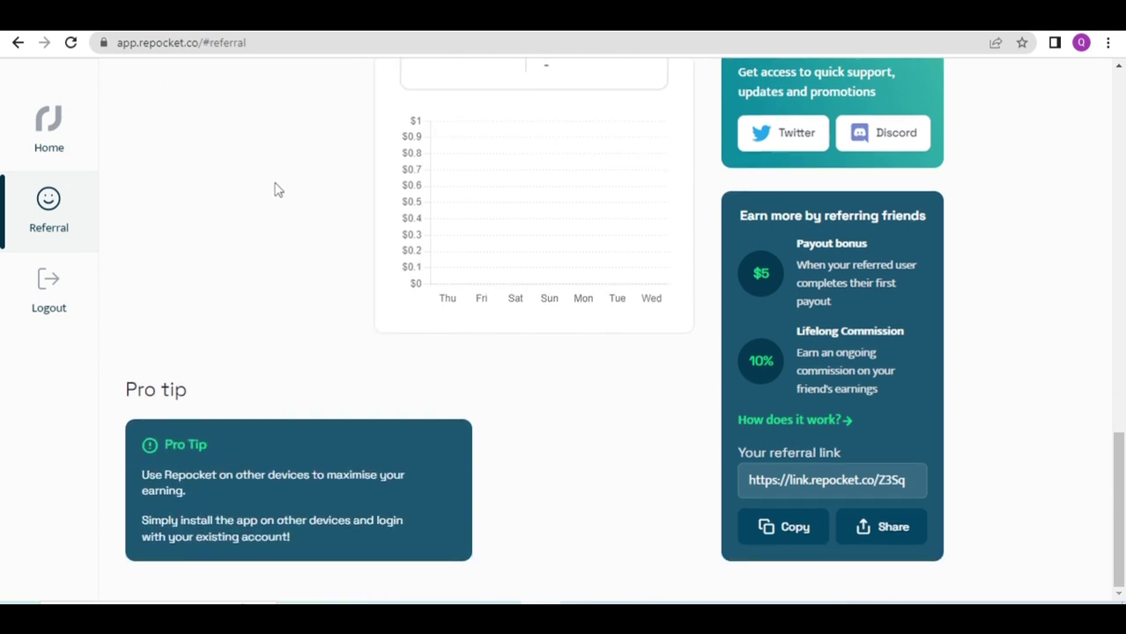
{"action": "scroll", "coordinate": [284, 225], "scroll_direction": "up", "scroll_amount": 3}
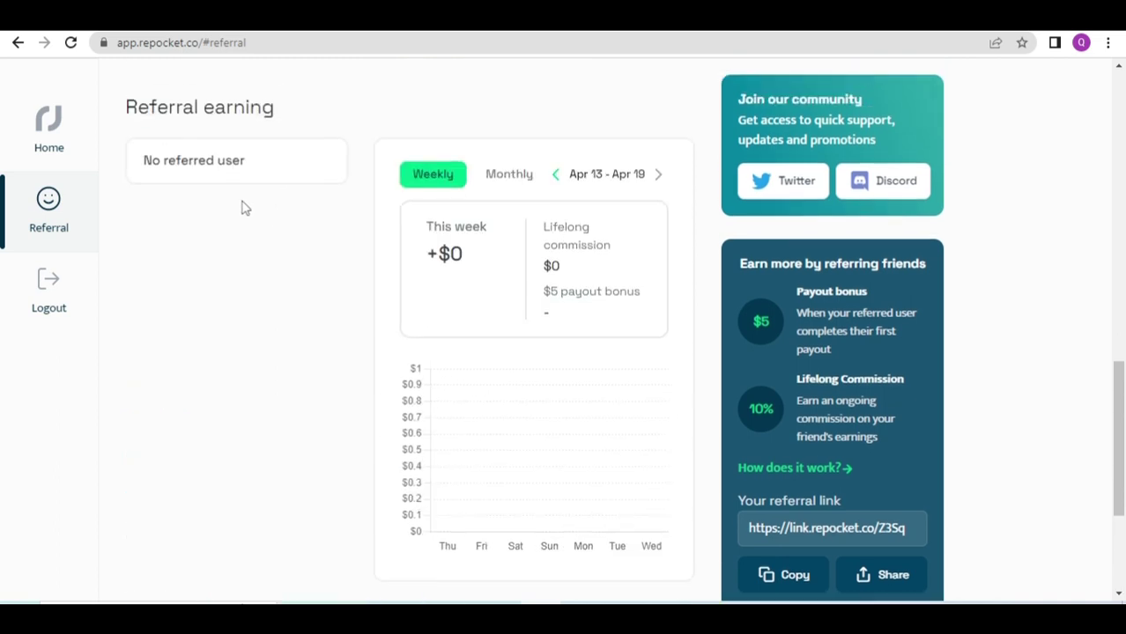
Open the Repocket desktop app from the system tray and launch its dashboard in Google Chrome.
{"action": "mouse_move", "coordinate": [622, 383]}
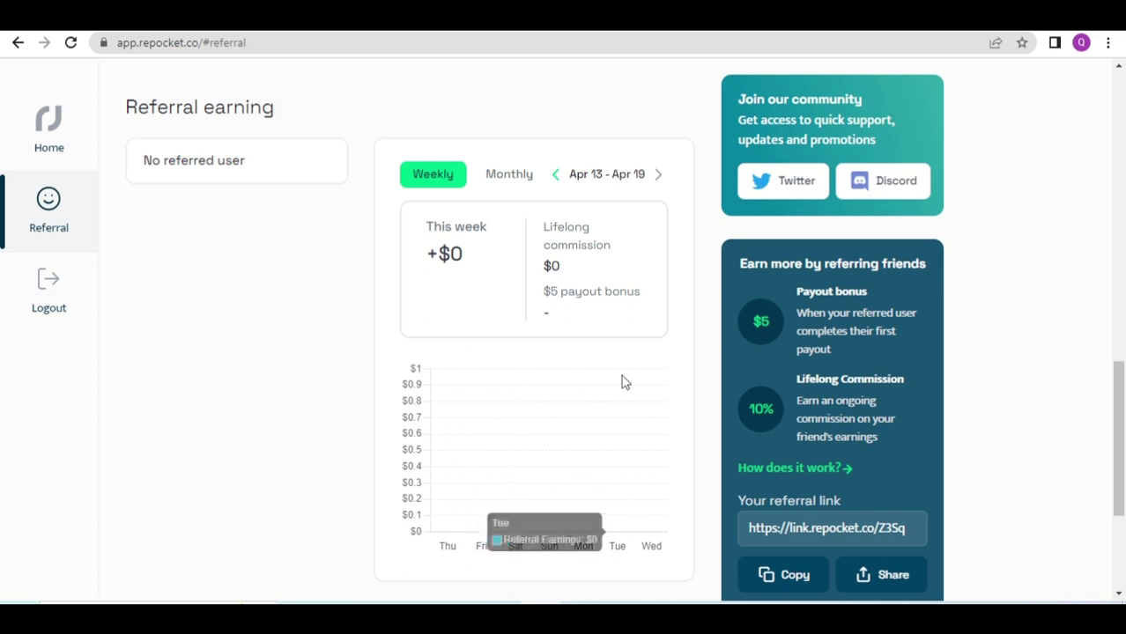
{"action": "left_click", "coordinate": [920, 621]}
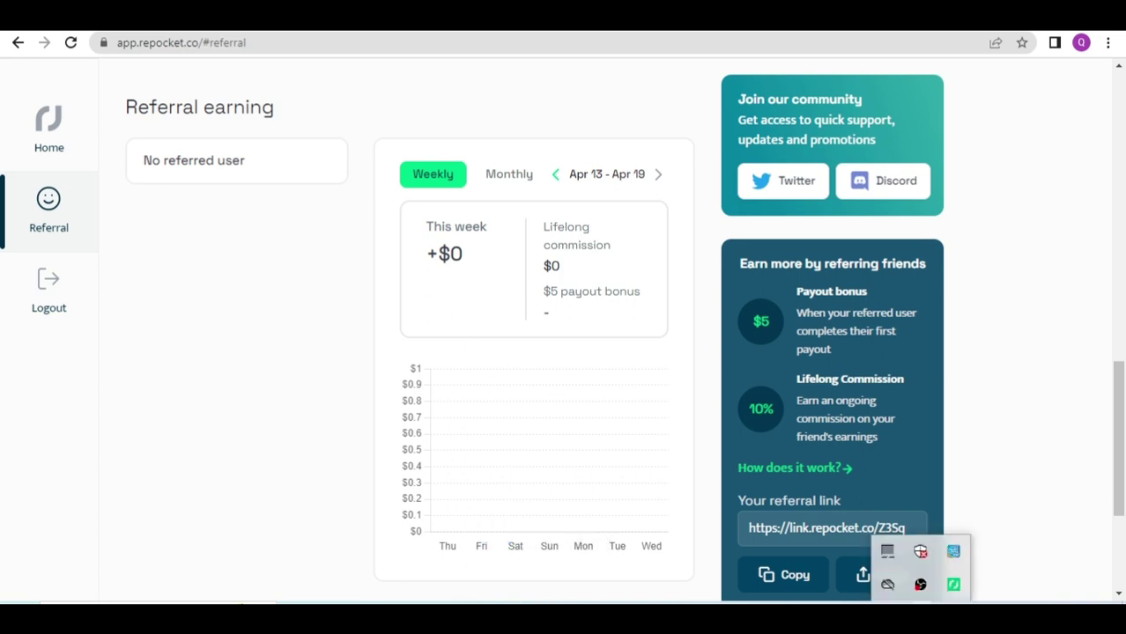
{"action": "left_click", "coordinate": [953, 585]}
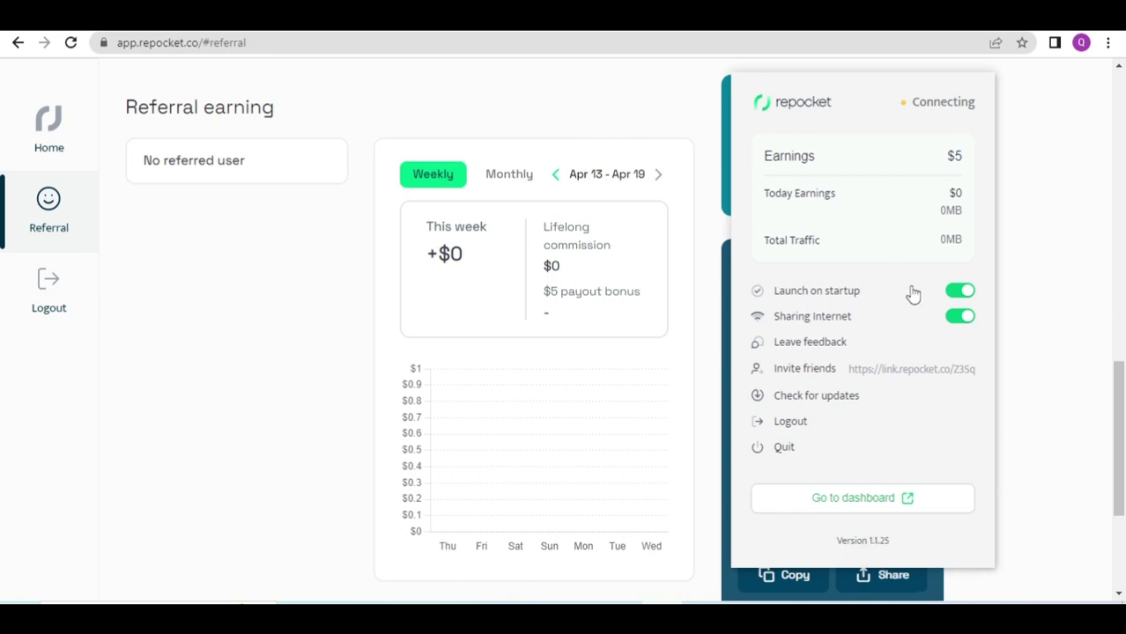
{"action": "left_click", "coordinate": [835, 499]}
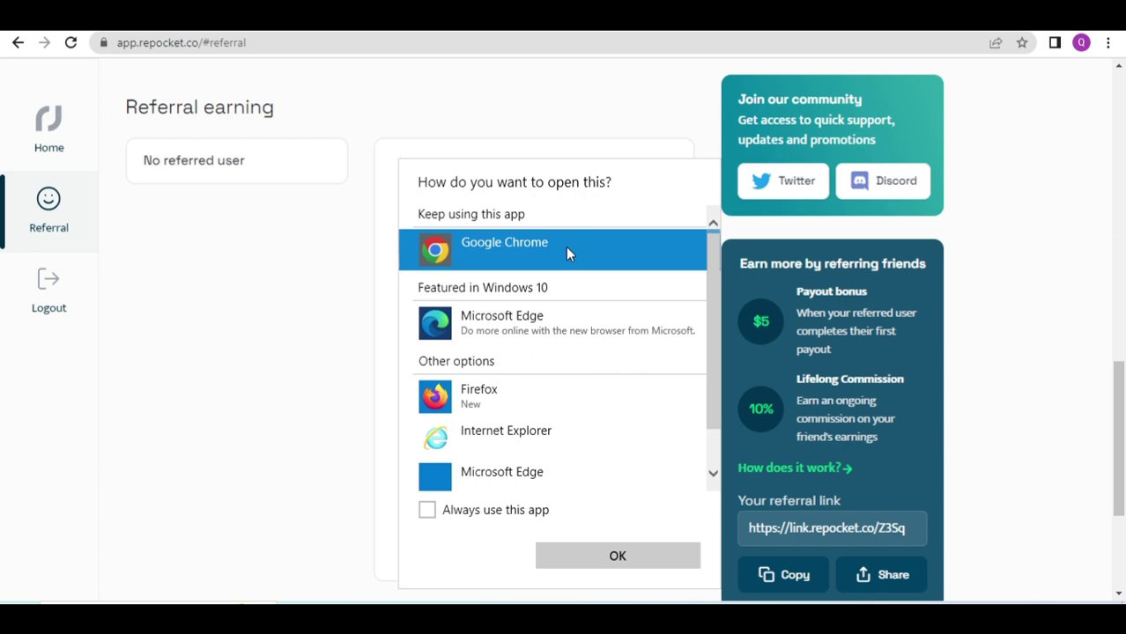
{"action": "left_click", "coordinate": [617, 555]}
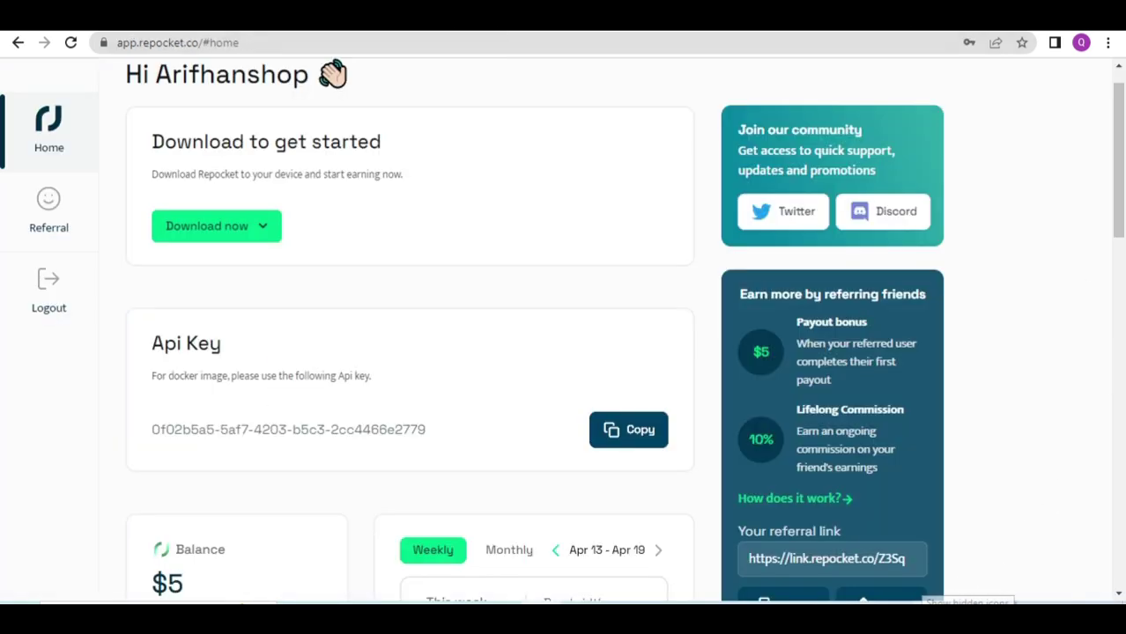
Reopen the Repocket desktop app and check its connection status.
{"action": "left_click", "coordinate": [919, 603]}
{"action": "left_click", "coordinate": [953, 584]}
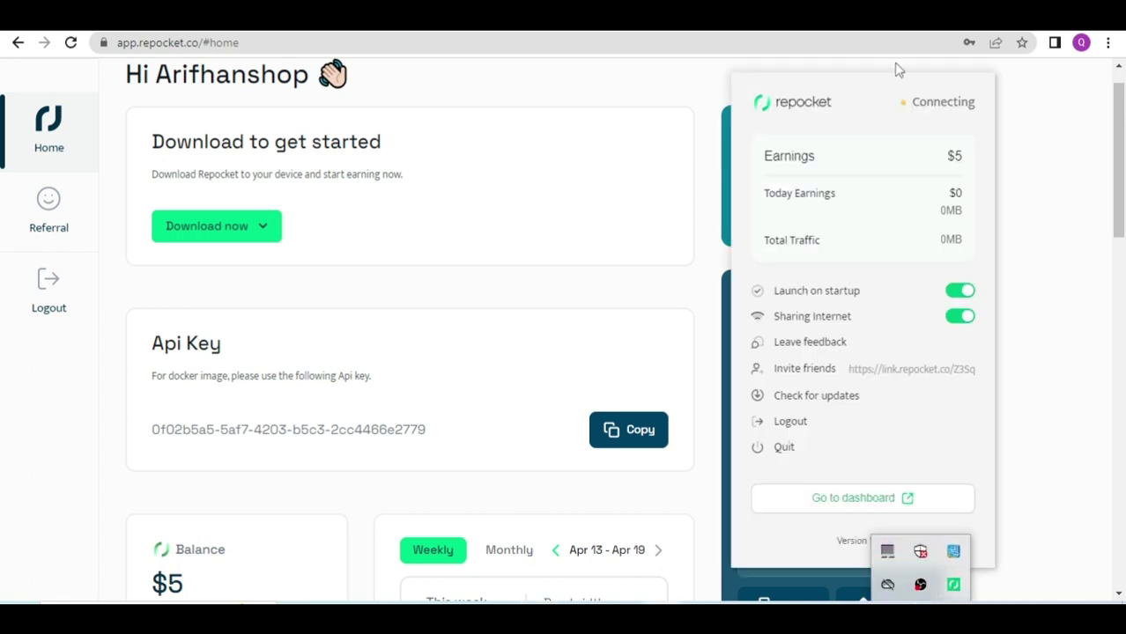
{"action": "left_click", "coordinate": [935, 110]}
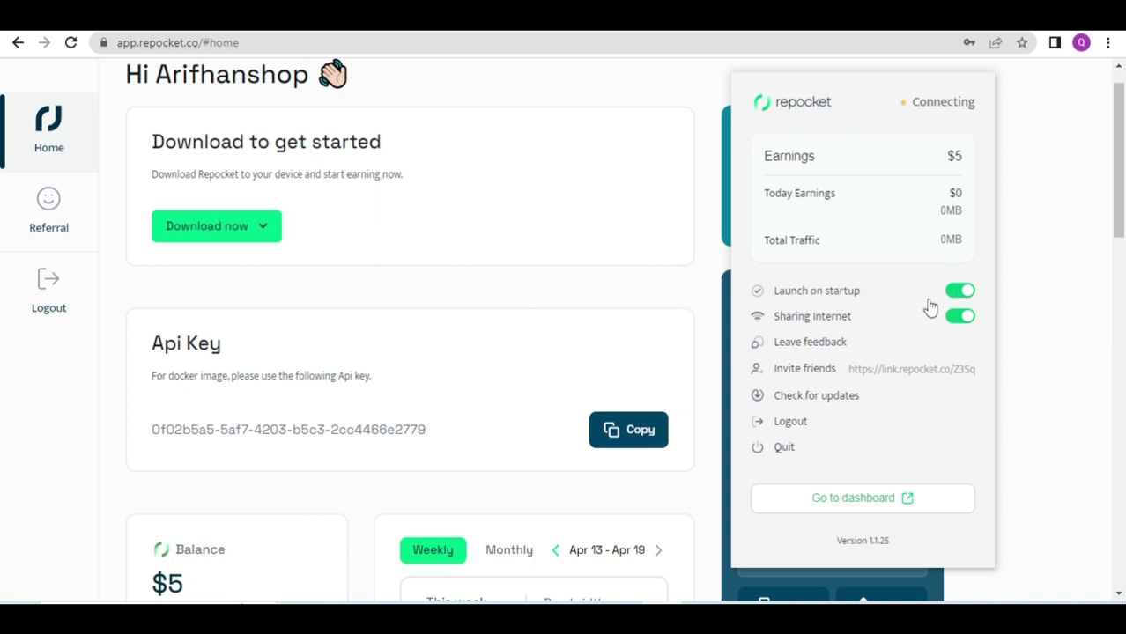
Turn Sharing Internet and Launch on startup off and back on in the Repocket desktop app.
{"action": "left_click", "coordinate": [950, 319]}
{"action": "left_click", "coordinate": [955, 291]}
{"action": "left_click", "coordinate": [959, 318]}
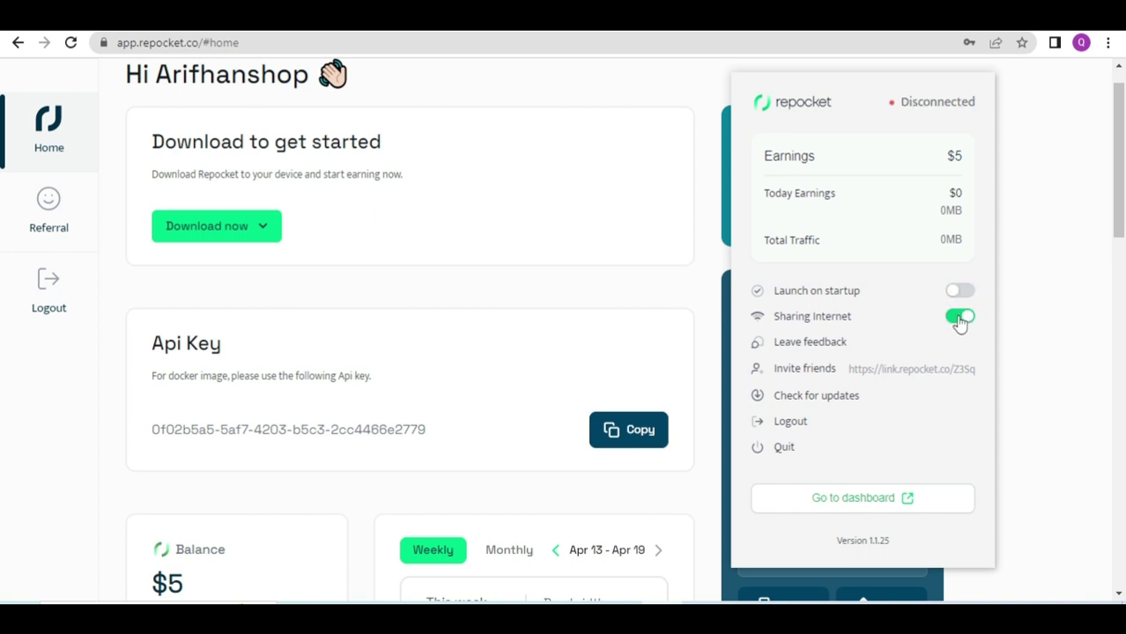
{"action": "left_click", "coordinate": [956, 291]}
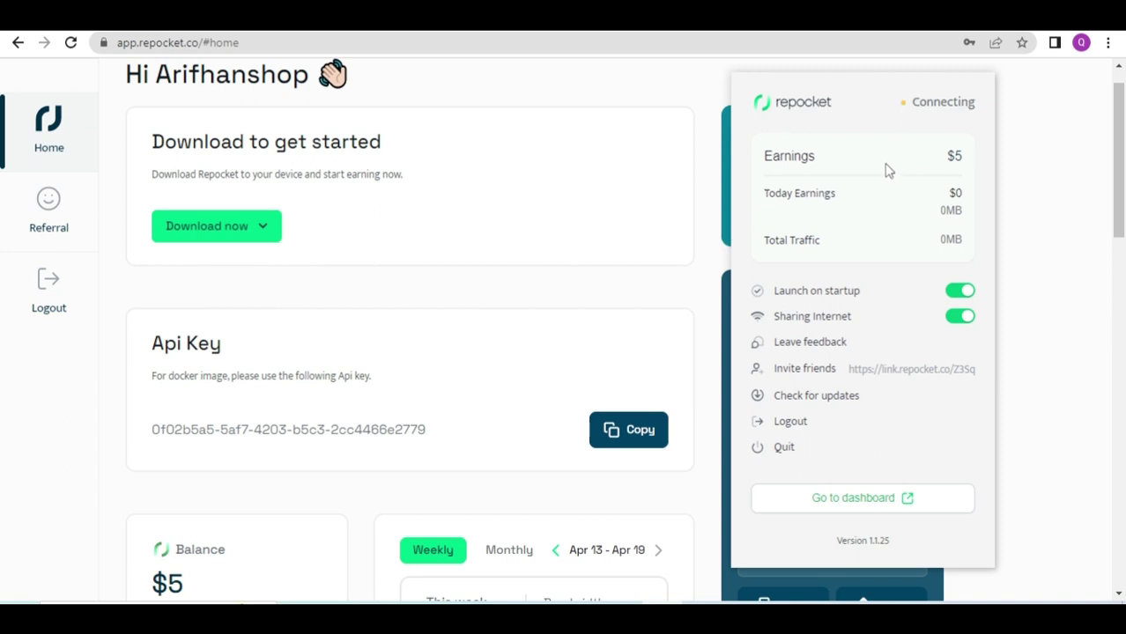
Close the desktop app's window and examine the balance, weekly earnings chart and payout progress on the dashboard.
{"action": "left_click", "coordinate": [687, 215]}
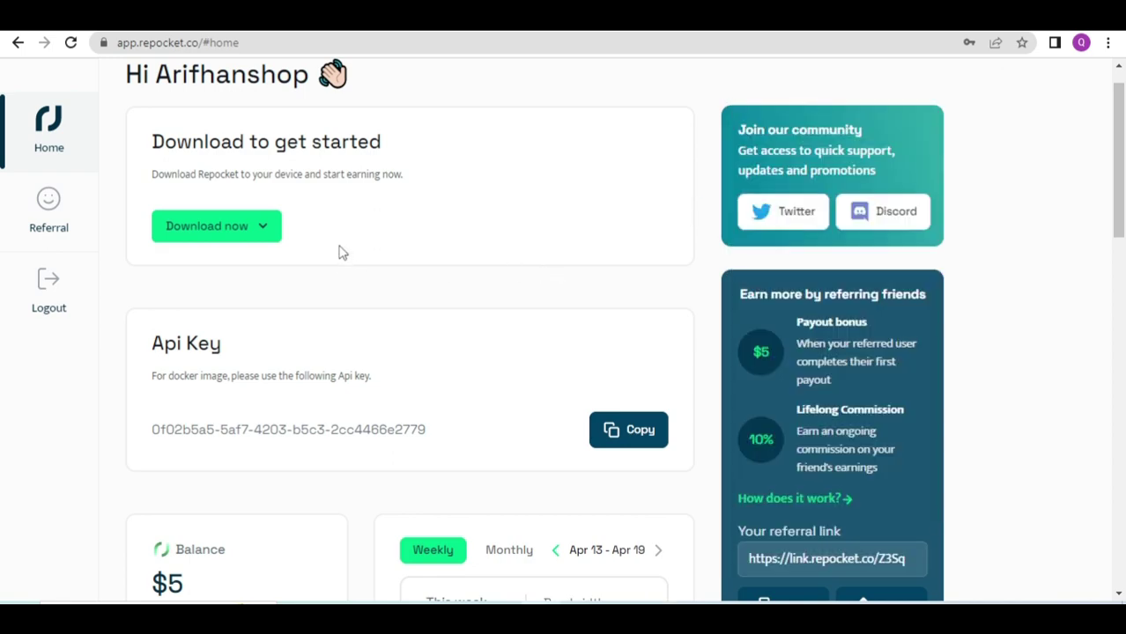
{"action": "scroll", "coordinate": [401, 244], "scroll_direction": "down", "scroll_amount": 8}
{"action": "scroll", "coordinate": [405, 244], "scroll_direction": "up", "scroll_amount": 3}
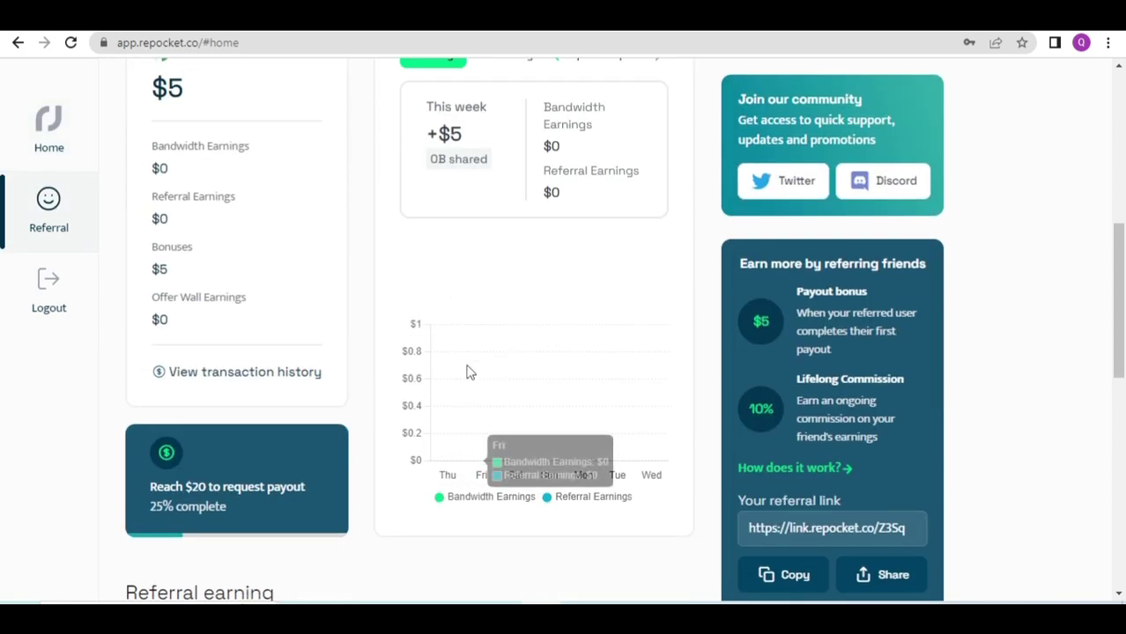
{"action": "scroll", "coordinate": [468, 370], "scroll_direction": "up", "scroll_amount": 2}
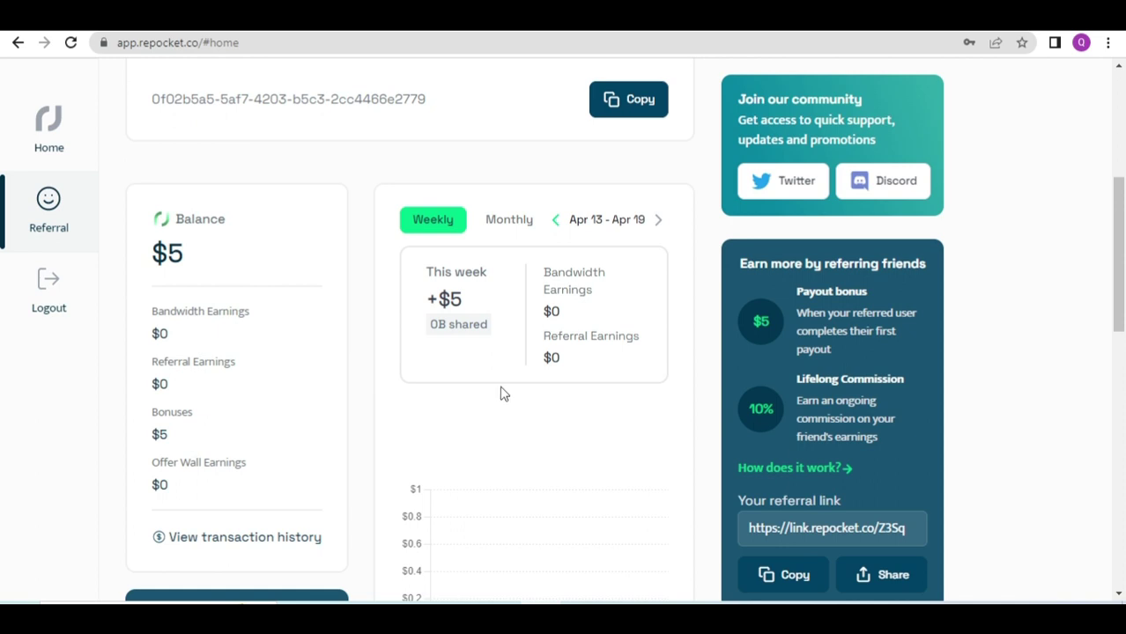
{"action": "scroll", "coordinate": [500, 393], "scroll_direction": "down", "scroll_amount": 3}
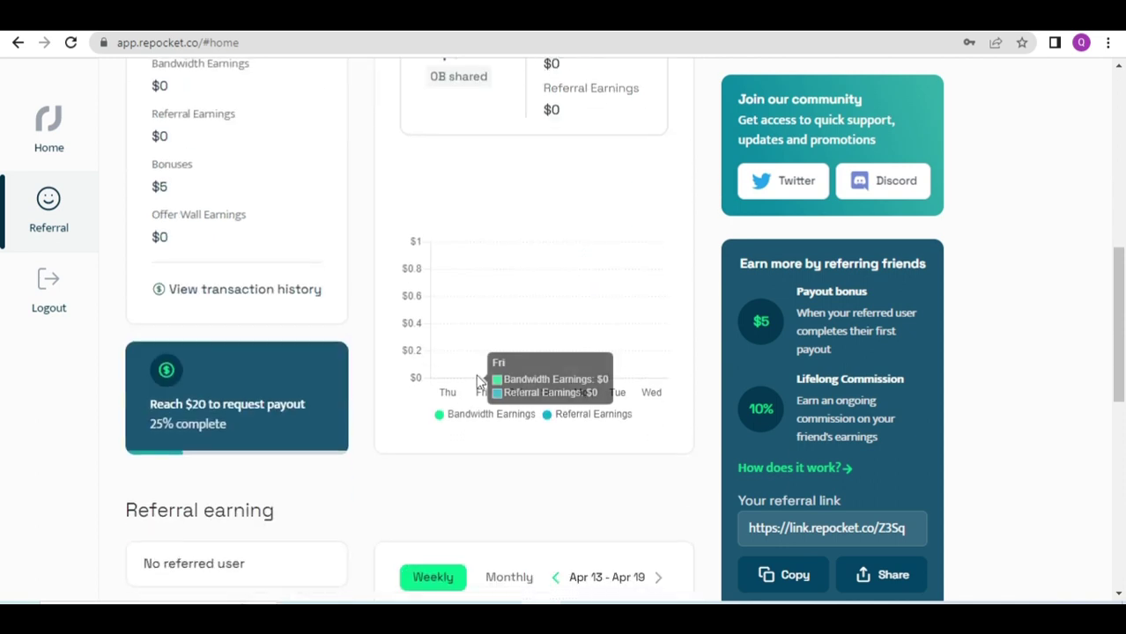
{"action": "scroll", "coordinate": [473, 270], "scroll_direction": "up", "scroll_amount": 3}
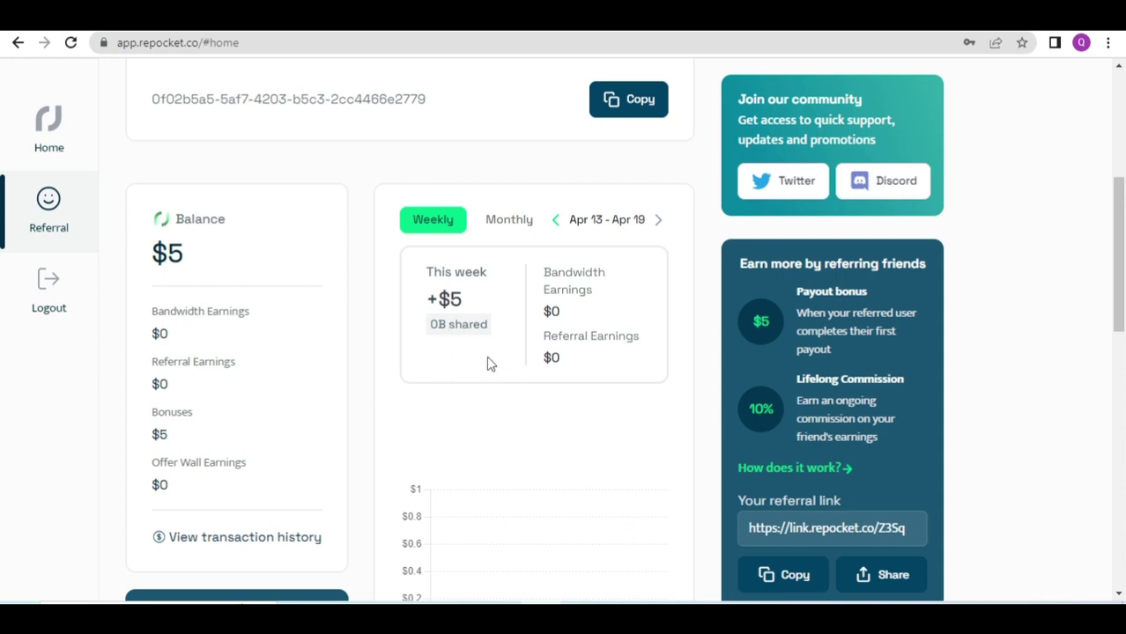
Examine the payout progress, the Referral earning section and the Pro tip further down the dashboard.
{"action": "scroll", "coordinate": [490, 363], "scroll_direction": "down", "scroll_amount": 3}
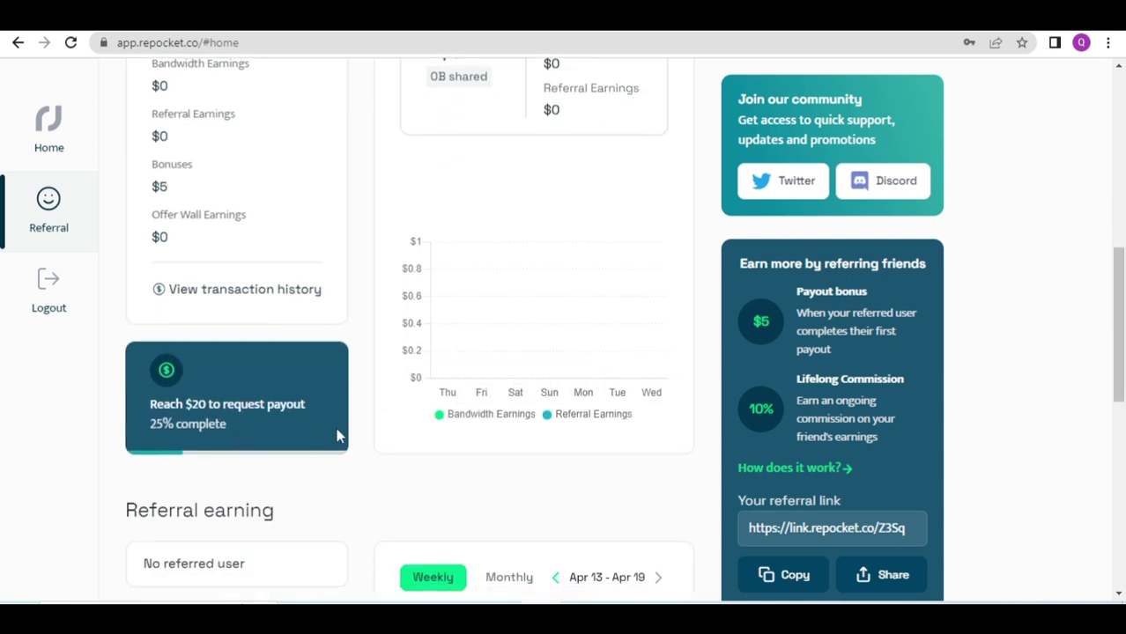
{"action": "scroll", "coordinate": [455, 445], "scroll_direction": "down", "scroll_amount": 5}
{"action": "scroll", "coordinate": [454, 445], "scroll_direction": "down", "scroll_amount": 3}
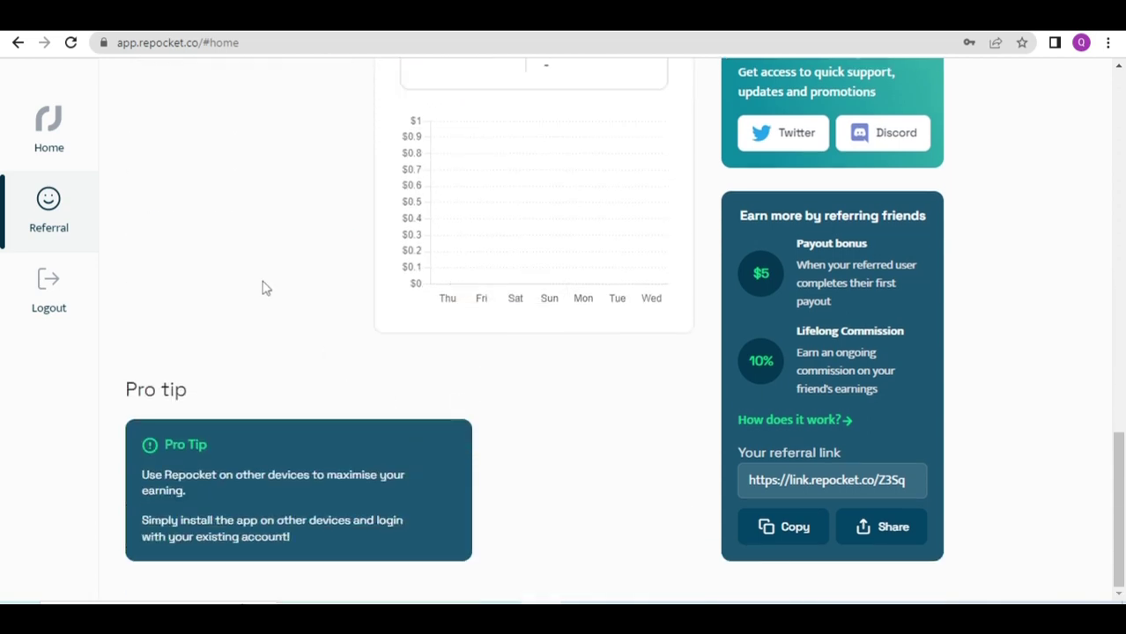
Go back to the dashboard's Home section, review the Balance breakdown and return to the start of the page.
{"action": "left_click", "coordinate": [71, 141]}
{"action": "scroll", "coordinate": [236, 236], "scroll_direction": "down", "scroll_amount": 4}
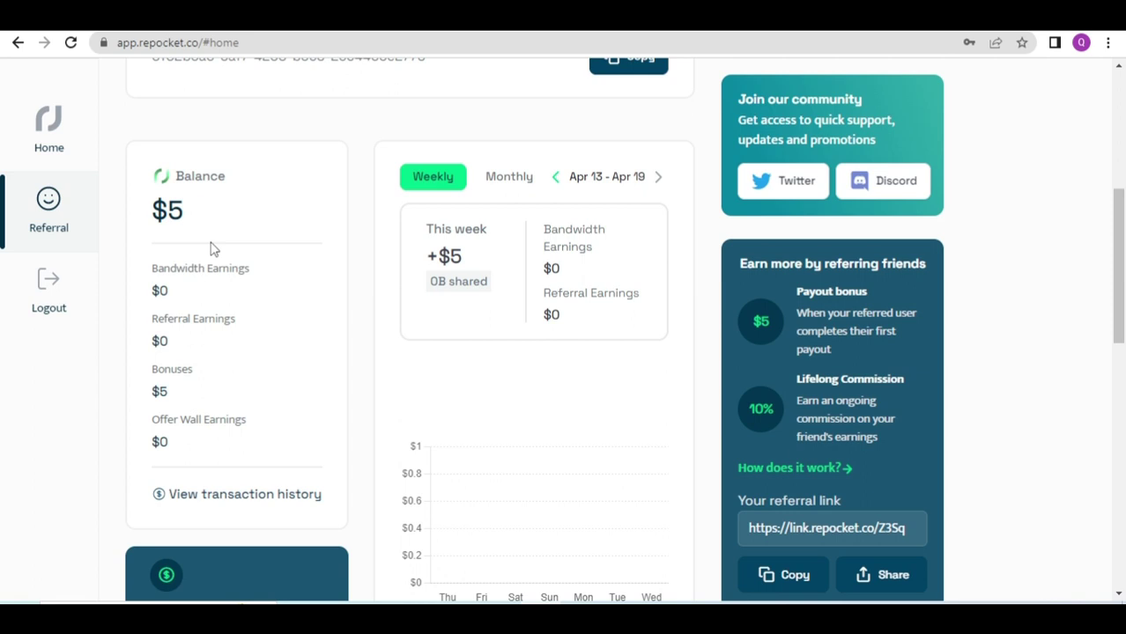
{"action": "right_click", "coordinate": [51, 161]}
{"action": "left_click", "coordinate": [50, 159]}
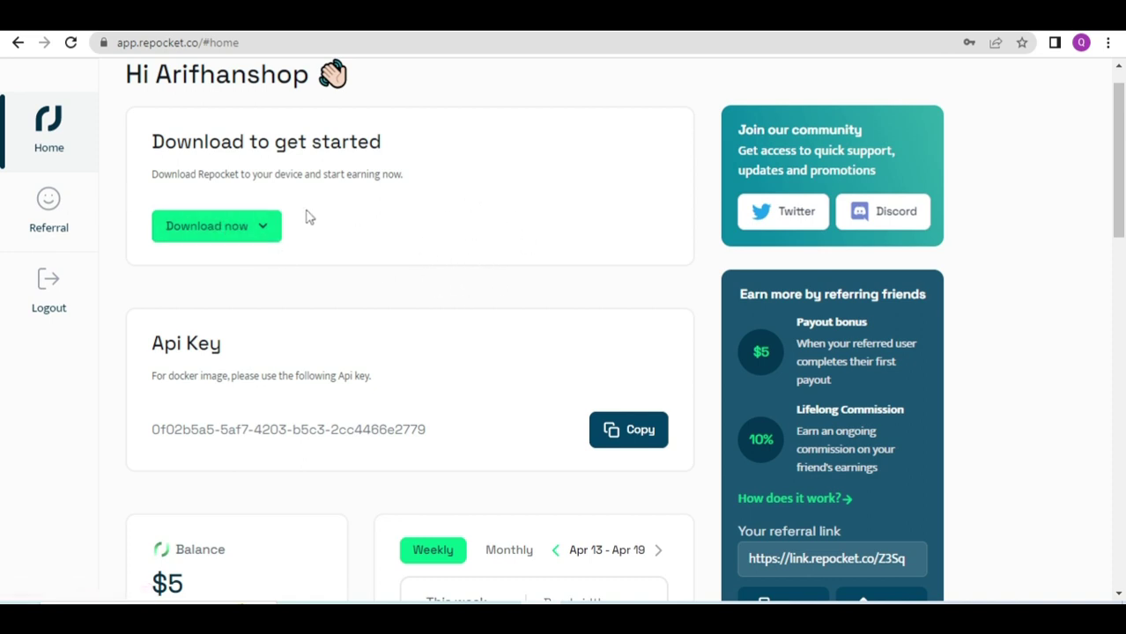
Switch between the public repocket.co homepage and the referral dashboard, ending on the homepage's "Get Paid For Your Unused Internet" banner.
{"action": "left_click", "coordinate": [150, 30]}
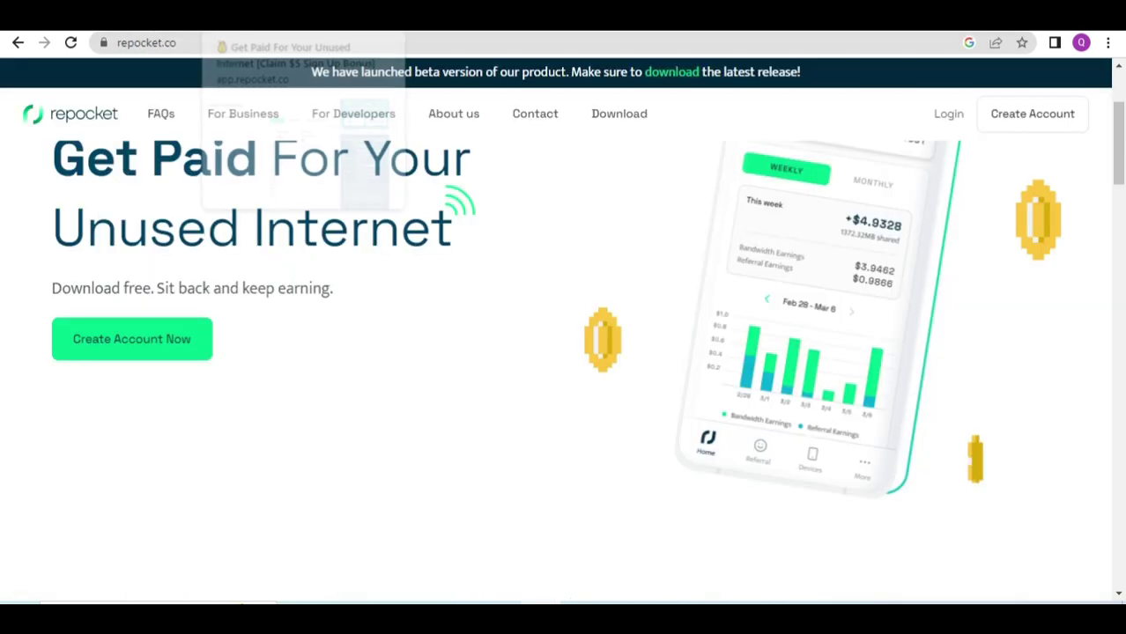
{"action": "left_click", "coordinate": [290, 18]}
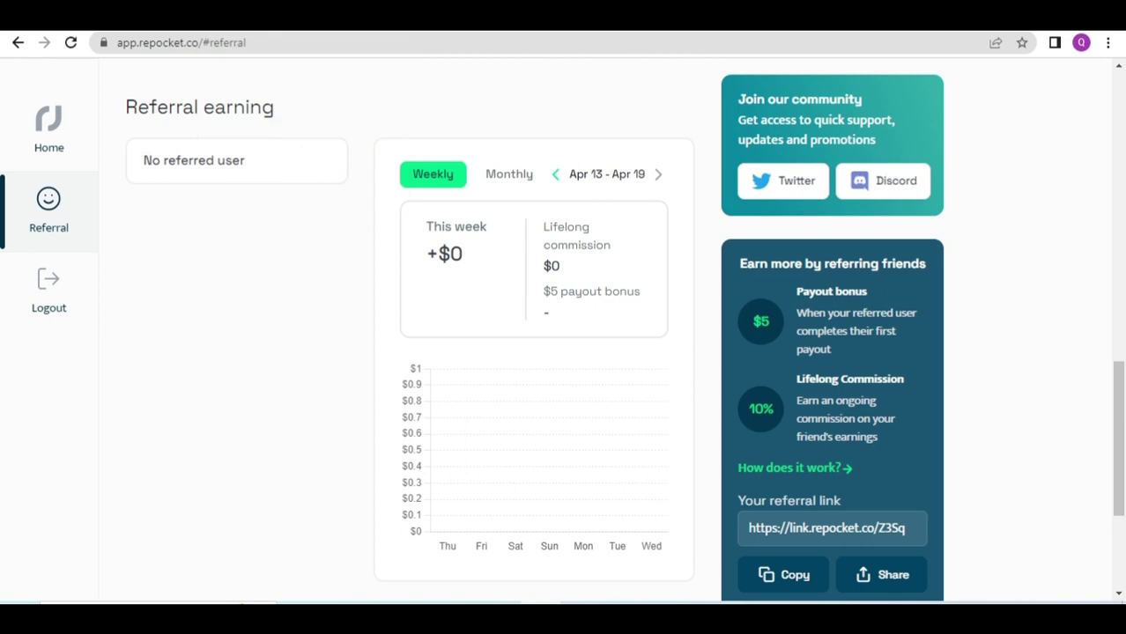
{"action": "left_click", "coordinate": [150, 17]}
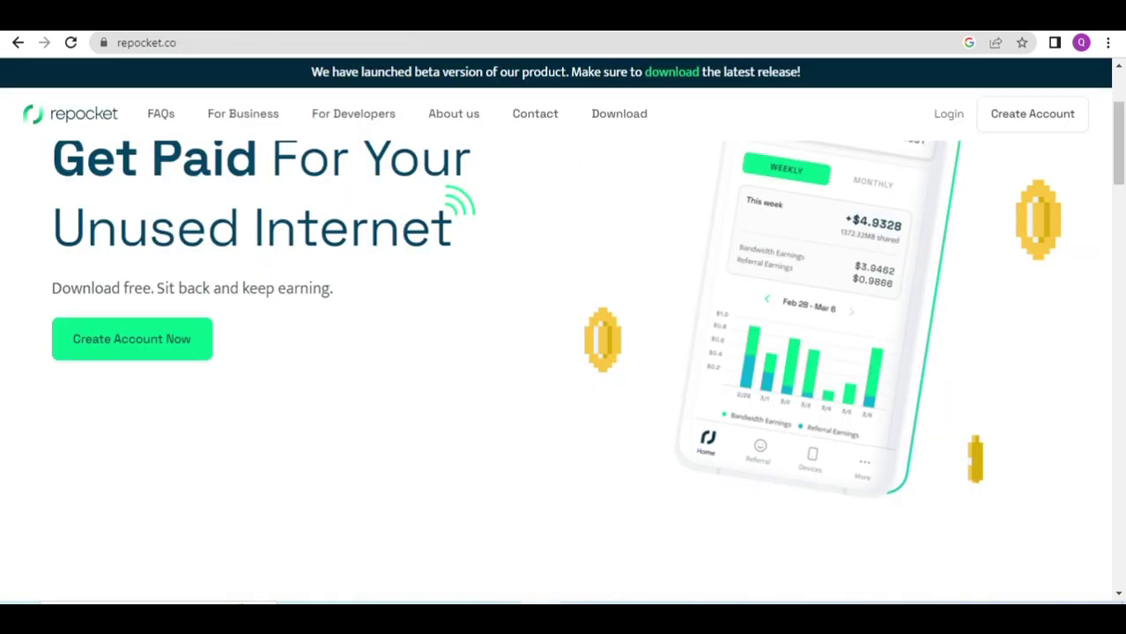
{"action": "scroll", "coordinate": [505, 283], "scroll_direction": "up", "scroll_amount": 2}
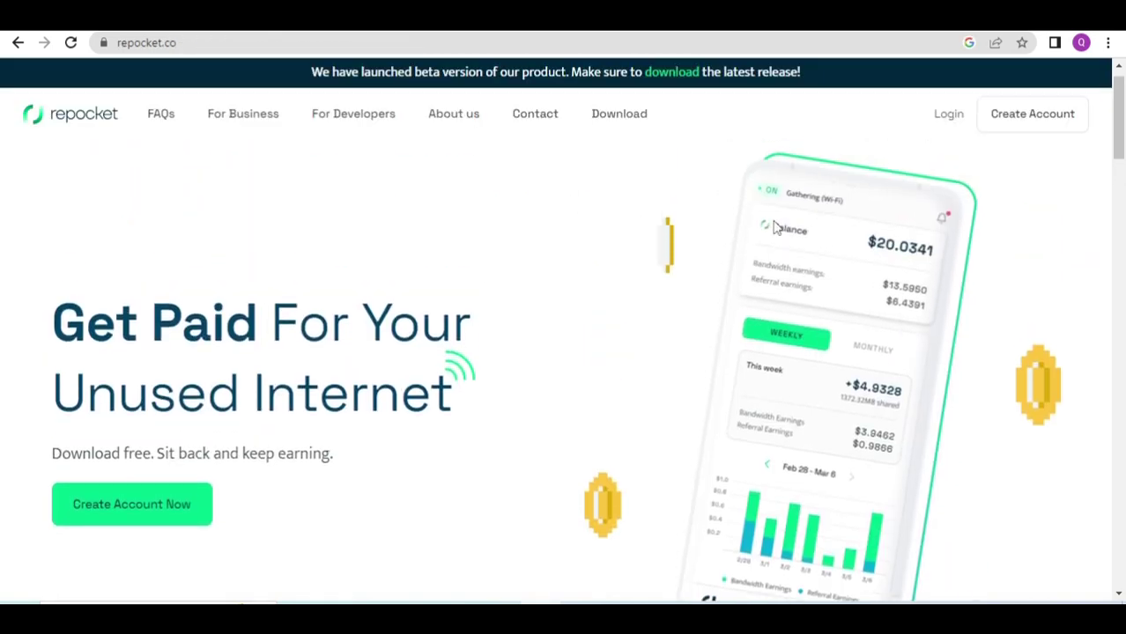
Return to the Repocket dashboard's Home page, show the platforms offered for download and close the list again.
{"action": "left_click", "coordinate": [291, 18]}
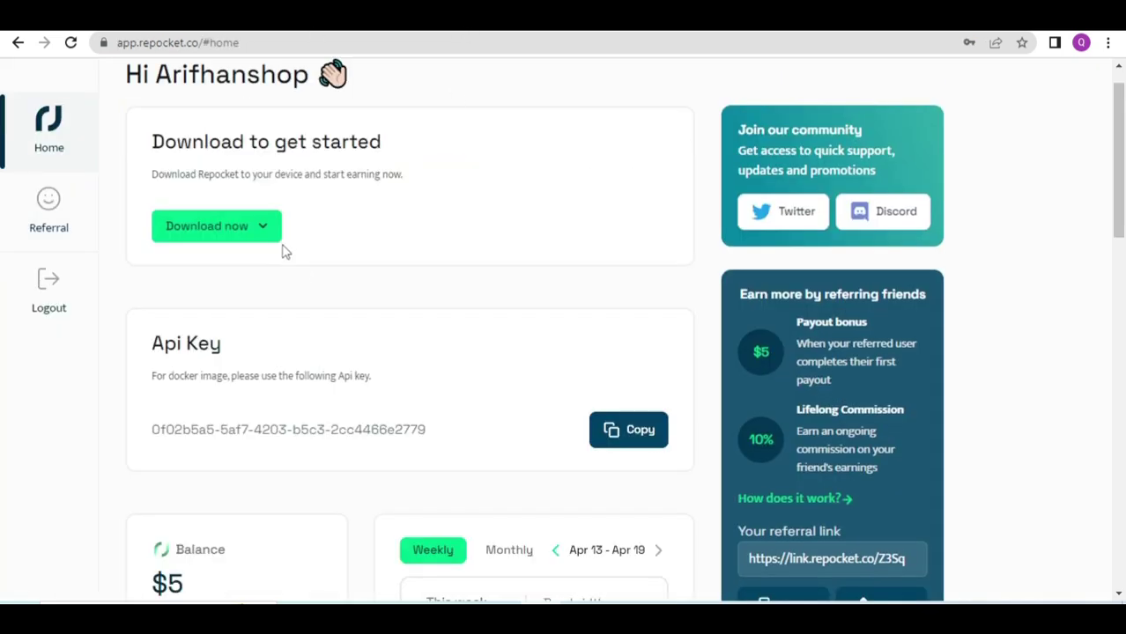
{"action": "left_click", "coordinate": [269, 231]}
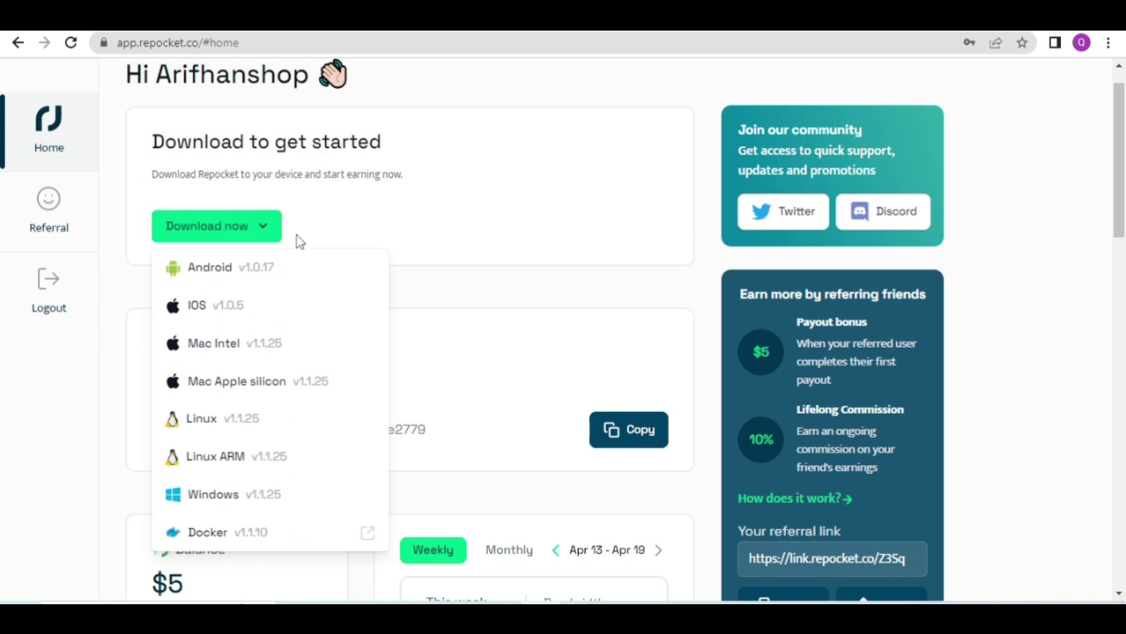
{"action": "left_click", "coordinate": [432, 211]}
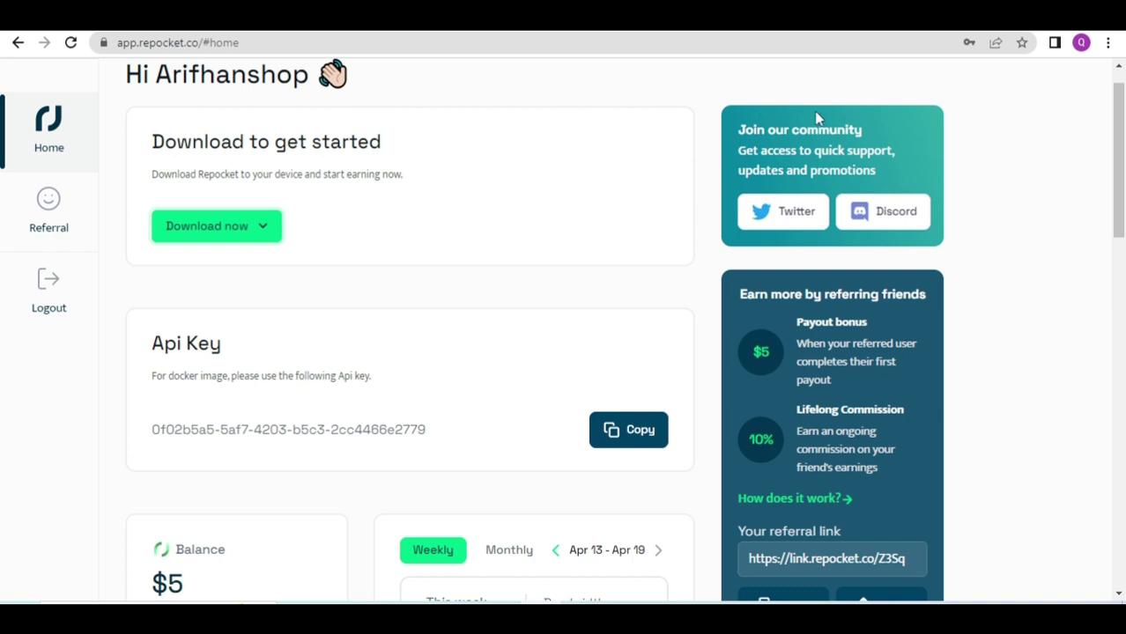